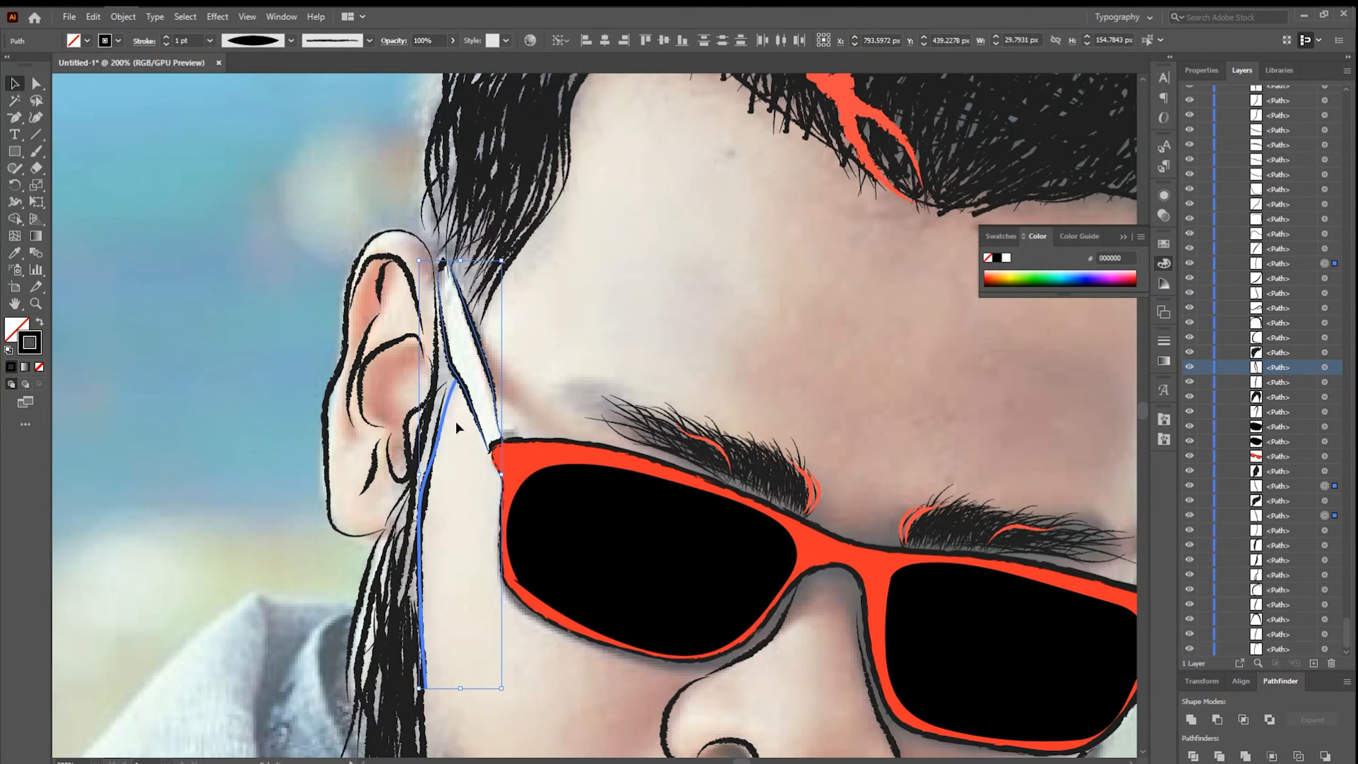
# Finish the outline of the left temple arm and fill both temple arms of the sunglasses with a white-to-black linear gradient
pyautogui.moveTo(501, 436); pyautogui.dragTo(484, 351)
pyautogui.moveTo(495, 443); pyautogui.dragTo(497, 444)
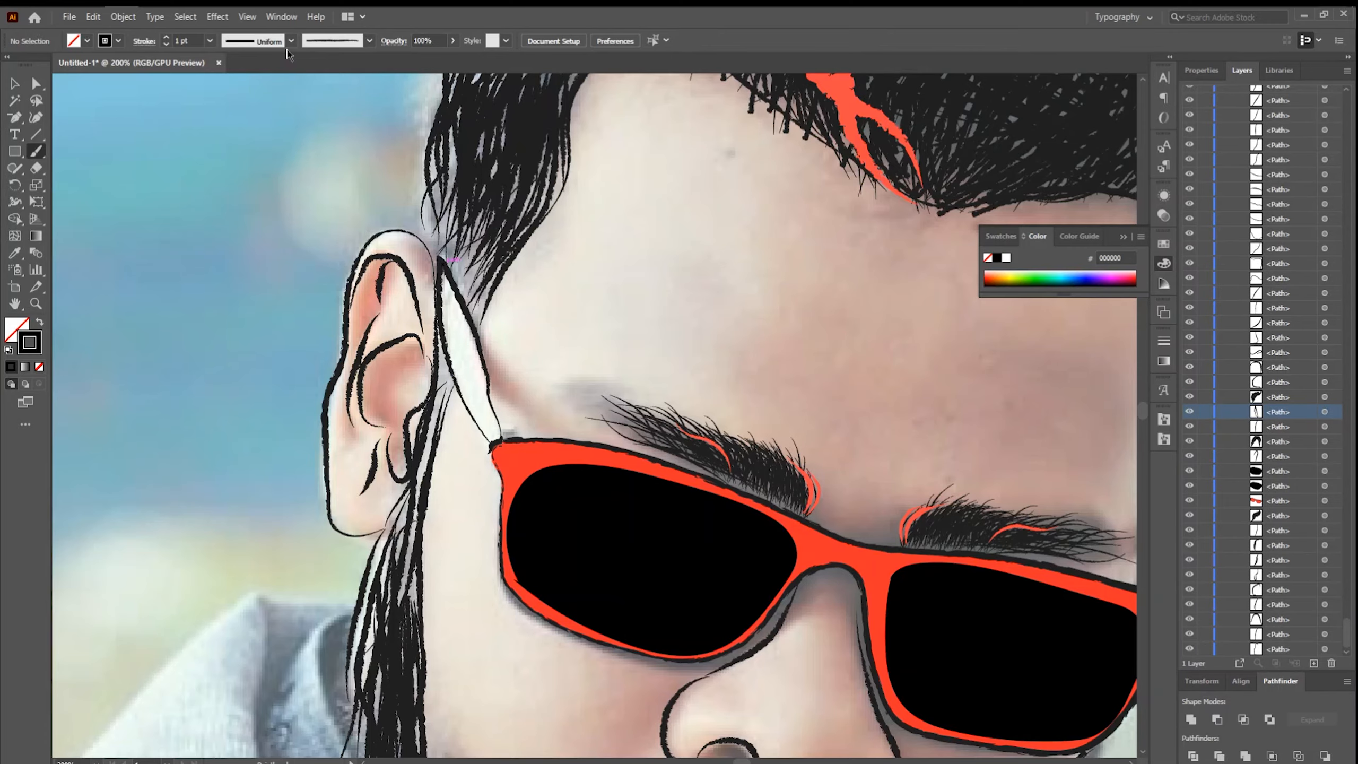
pyautogui.press('v')
pyautogui.hotkey('shift', 'x')
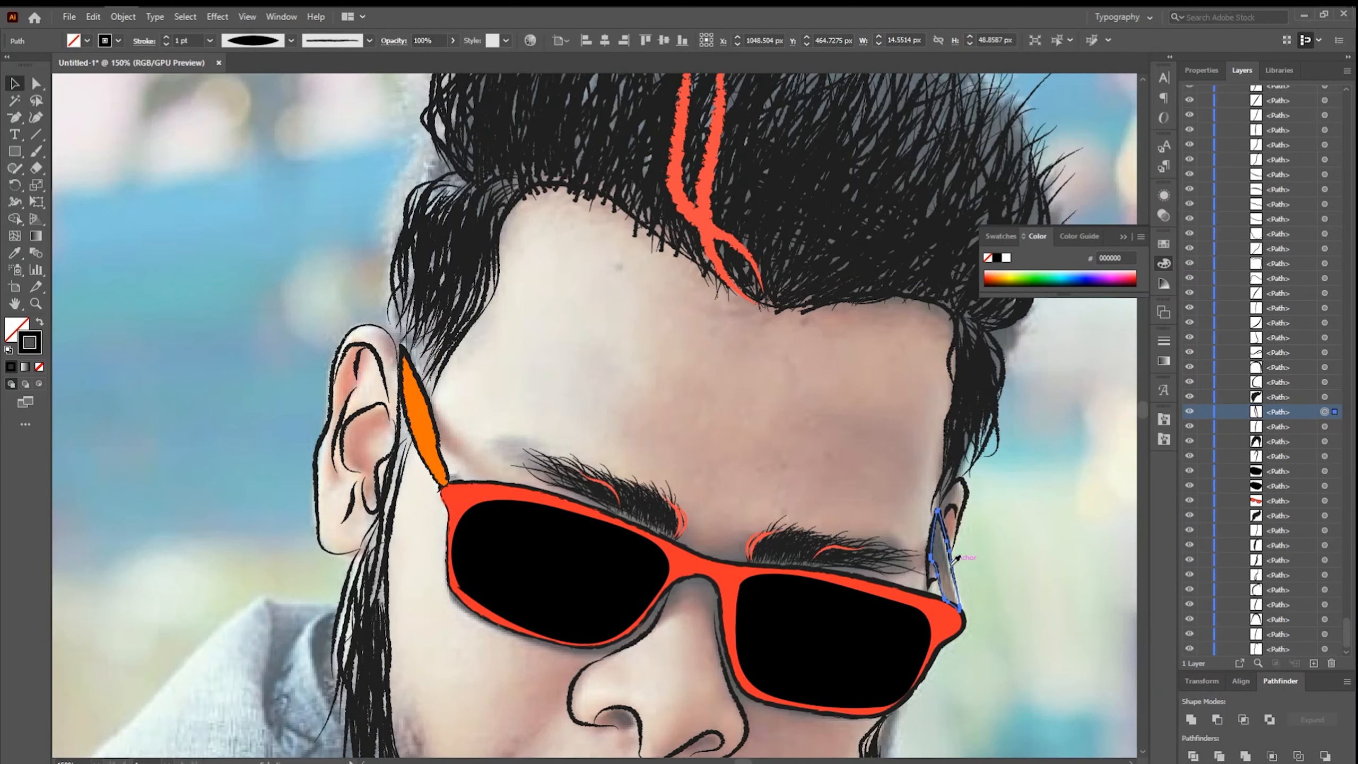
pyautogui.click(25, 367)
pyautogui.press('g')
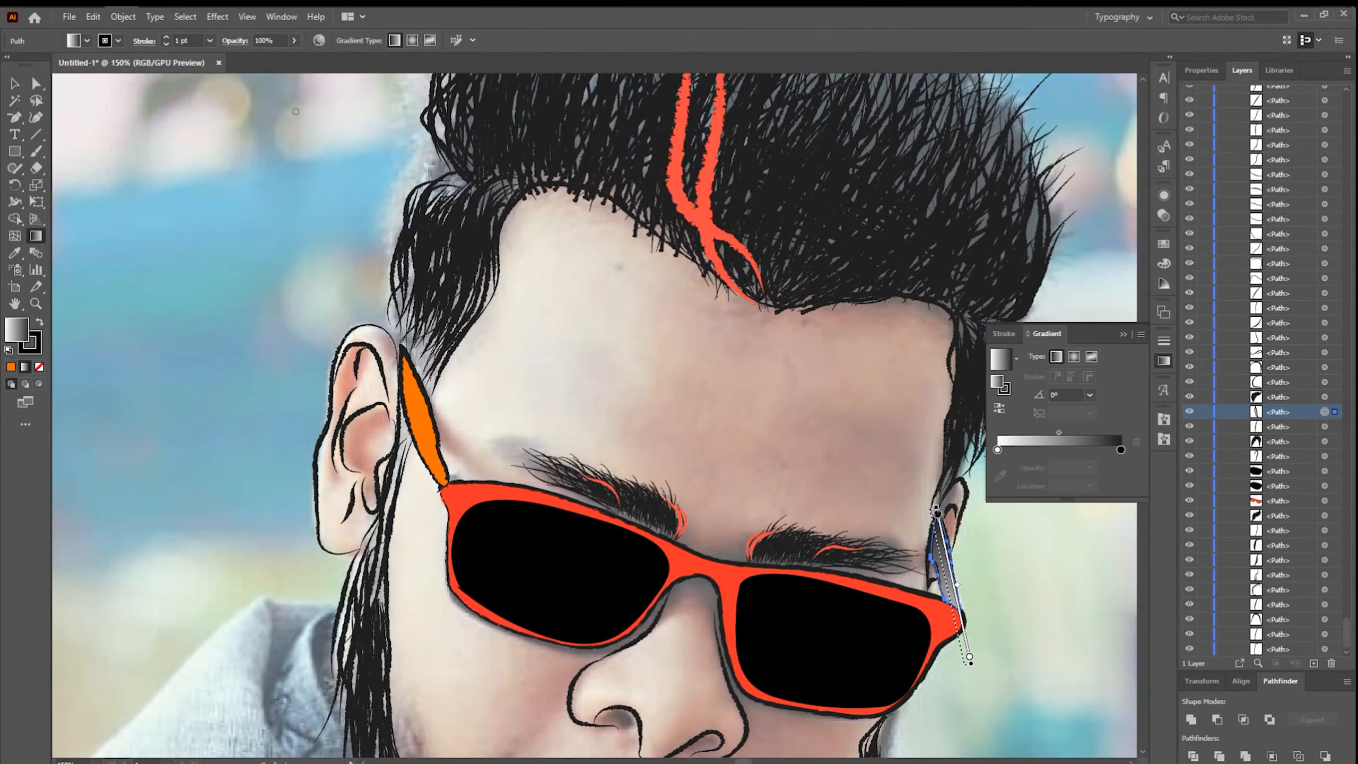
pyautogui.rightClick(413, 430)
pyautogui.click(423, 434)
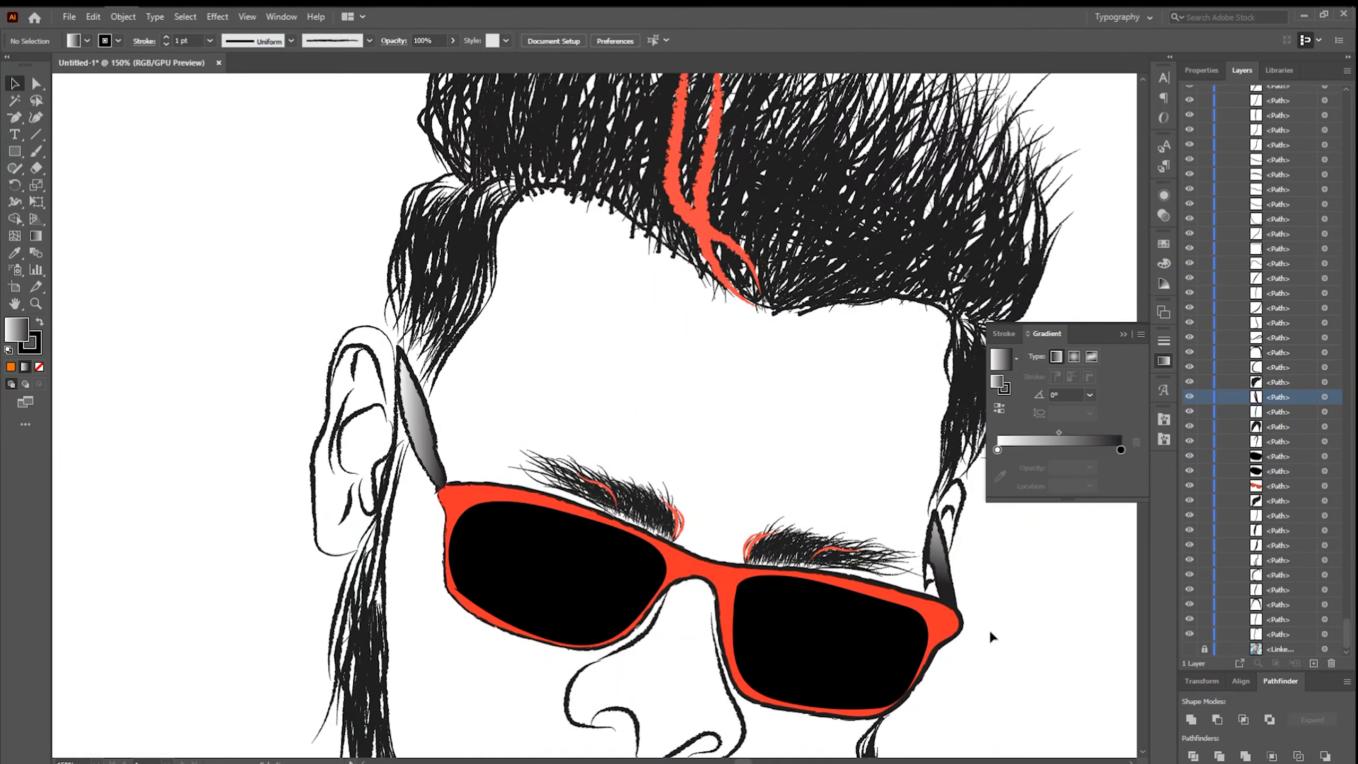
# Paint one long curved scar stroke with the Paintbrush from the forehead across the left lens down to the cheek
pyautogui.moveTo(992, 636); pyautogui.dragTo(1009, 602)
pyautogui.press('b')
pyautogui.moveTo(601, 306); pyautogui.dragTo(503, 422)
pyautogui.hotkey('ctrl', 'z')
pyautogui.moveTo(407, 646); pyautogui.dragTo(658, 283)
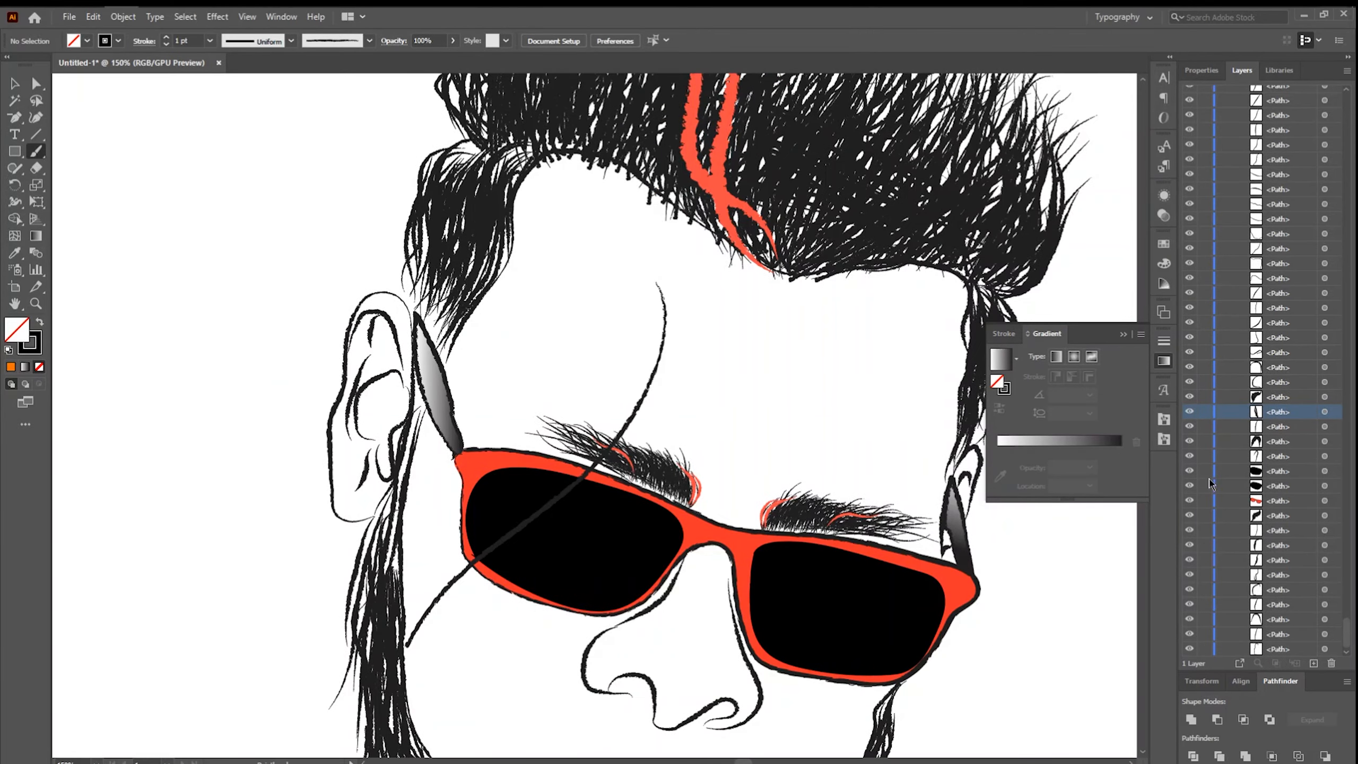
# Give the scar stroke a tapered width profile and a 3 pt weight
pyautogui.scroll(20, 1310, 236)
pyautogui.press('v')
pyautogui.click(643, 396)
pyautogui.click(291, 41)
pyautogui.click(252, 105)
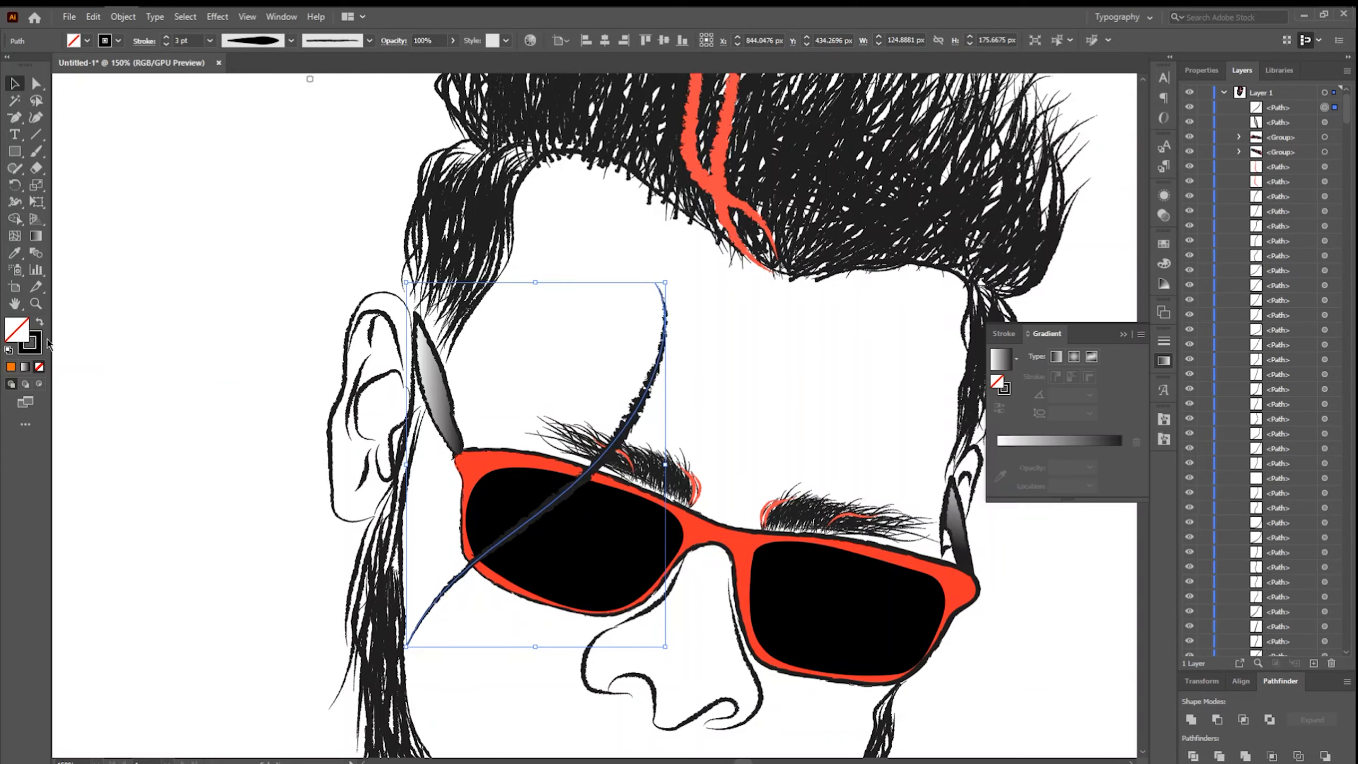
# Recolour the scar stroke to dark brown #6B1F08 and move it off the face and lower in the stacking order
pyautogui.doubleClick(35, 347)
pyautogui.click(658, 402)
pyautogui.click(694, 471)
pyautogui.click(829, 306)
pyautogui.moveTo(1279, 107)
pyautogui.mouseDown()
pyautogui.moveTo(1281, 653)
pyautogui.moveTo(1291, 653)
pyautogui.mouseUp()
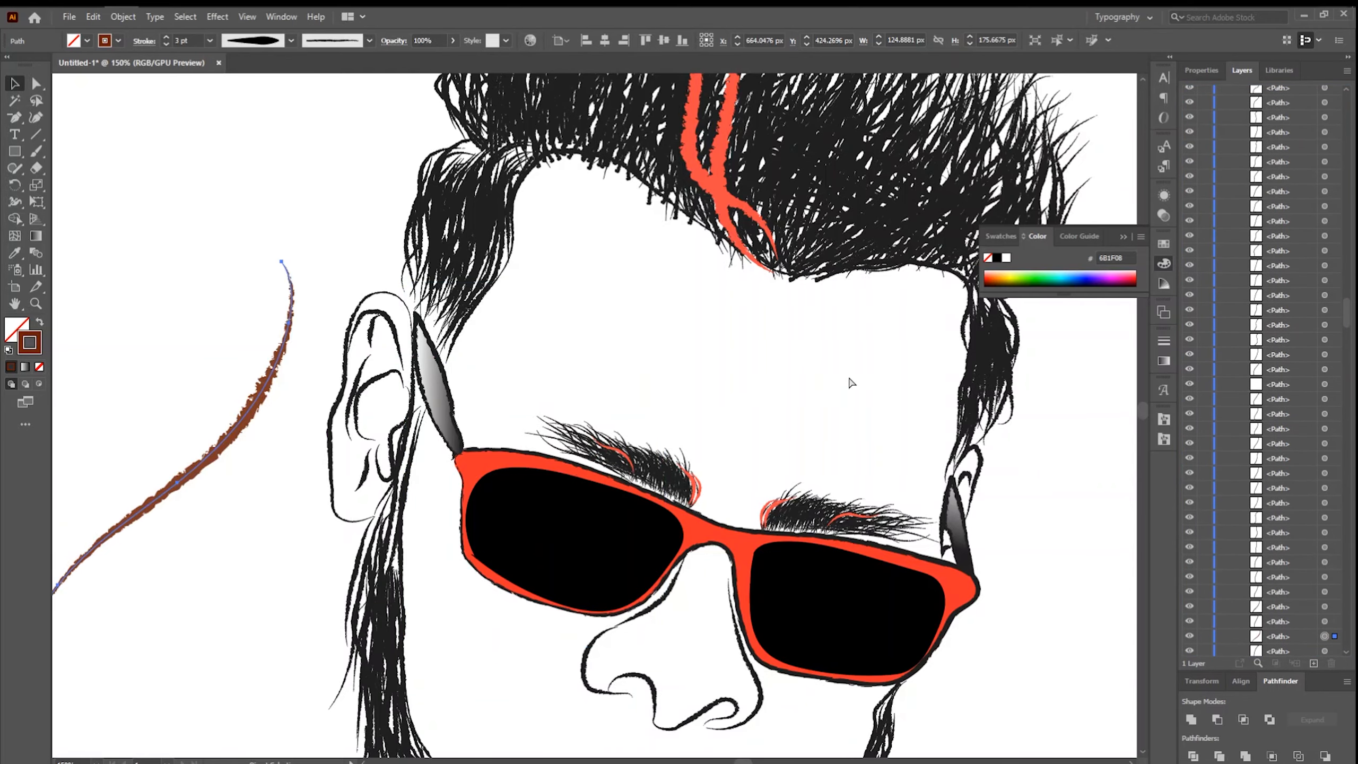
# Select the hair strokes on the upper head and combine them into one group
pyautogui.hotkey('ctrl', '-')
pyautogui.hotkey('ctrl', '-')
pyautogui.moveTo(836, 393); pyautogui.dragTo(515, 187)
pyautogui.hotkey('ctrl', 'g')
pyautogui.click(932, 395)
pyautogui.scroll(10, 1293, 351)
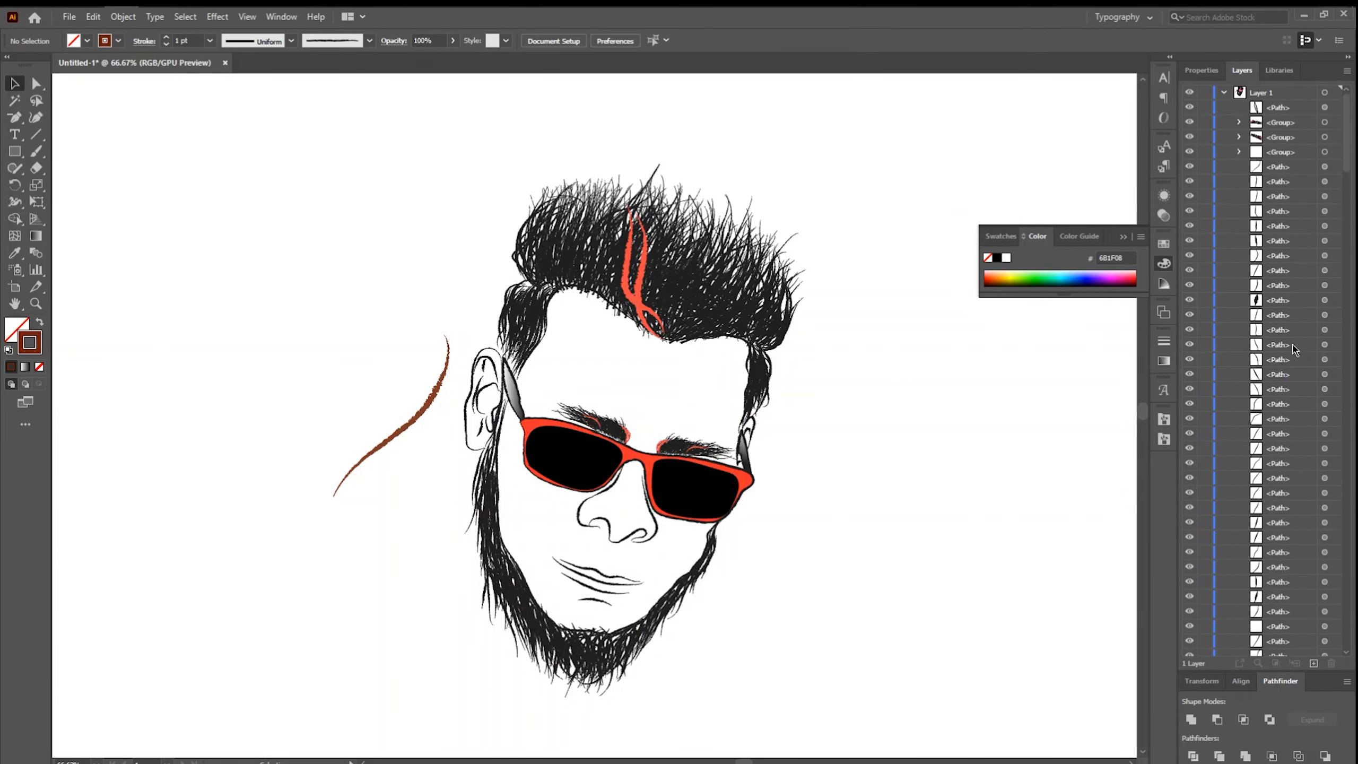
# Check the hair group by toggling its visibility and group it with the hair strokes still left out
pyautogui.click(1189, 151)
pyautogui.click(1190, 152)
pyautogui.moveTo(836, 396); pyautogui.dragTo(502, 188)
pyautogui.hotkey('ctrl', 'g')
pyautogui.click(1009, 406)
# Hide the hair group and both eyebrow groups
pyautogui.click(1190, 152)
pyautogui.click(1190, 152)
pyautogui.click(1189, 151)
pyautogui.click(604, 424)
pyautogui.click(1190, 137)
pyautogui.click(1190, 122)
# Try to group the sunglasses' frame with both lenses and move them up the layer stack
pyautogui.scroll(-20, 1187, 572)
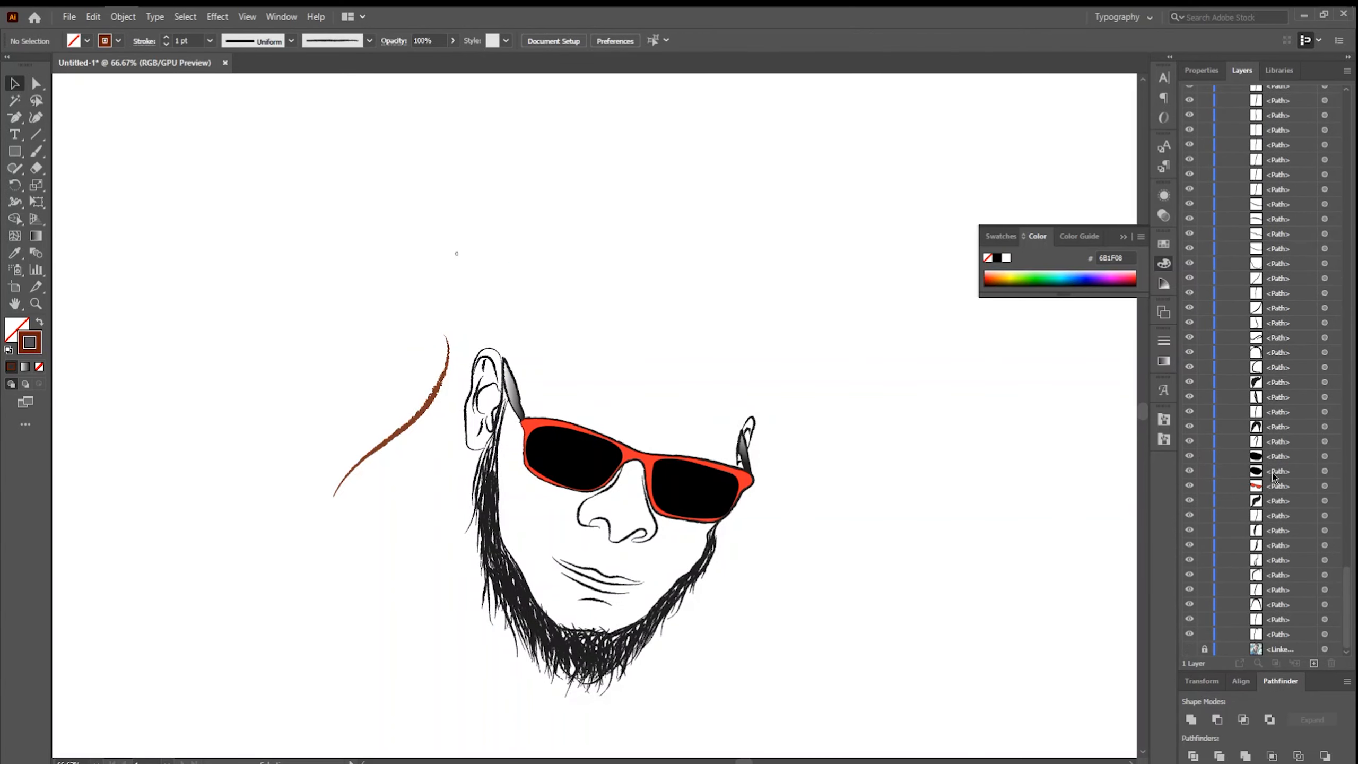
pyautogui.click(1325, 485)
pyautogui.keyDown('shift'); pyautogui.click(1326, 471); pyautogui.keyUp('shift')
pyautogui.keyDown('shift'); pyautogui.click(1325, 456); pyautogui.keyUp('shift')
pyautogui.moveTo(1277, 456); pyautogui.dragTo(1264, 411)
pyautogui.hotkey('ctrl', 'g')
pyautogui.moveTo(1277, 486); pyautogui.dragTo(1272, 229)
pyautogui.click(1280, 70)
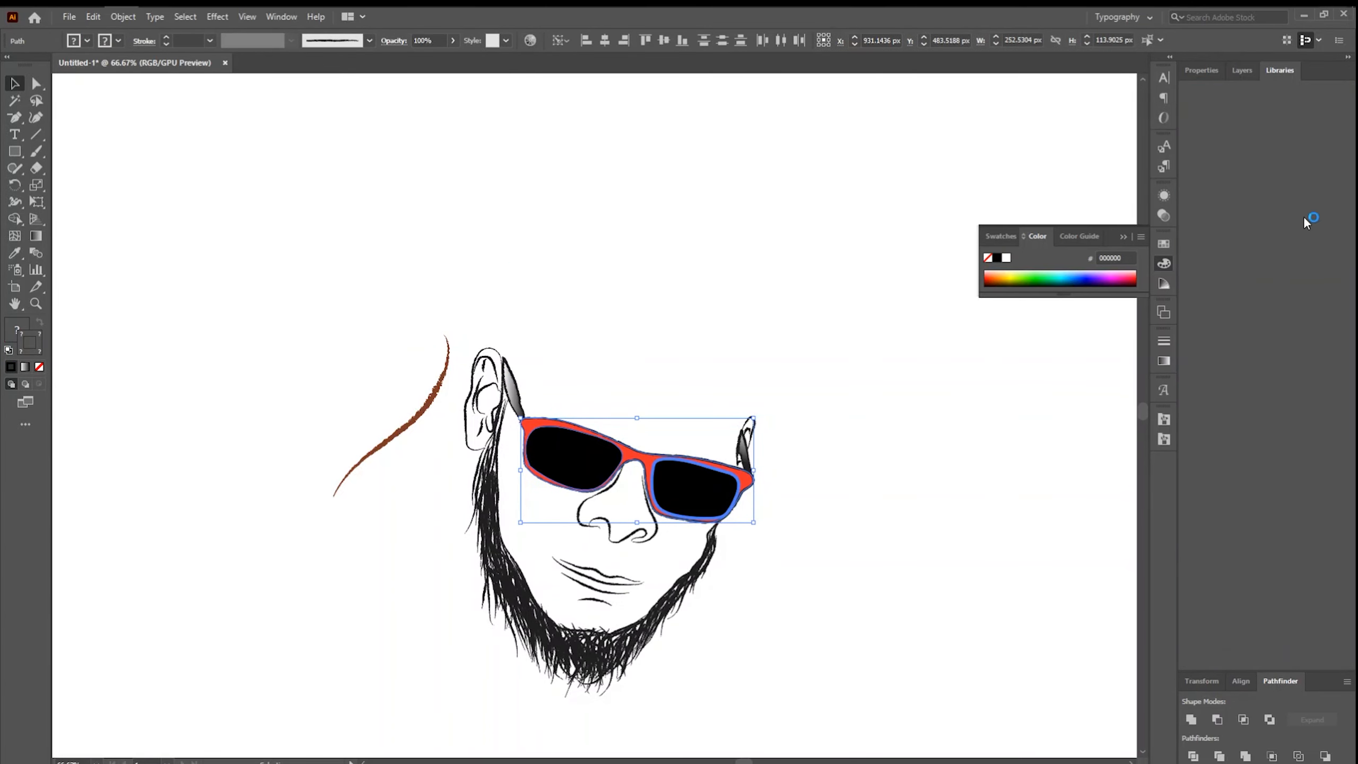
pyautogui.moveTo(581, 417); pyautogui.dragTo(513, 432)
pyautogui.click(1242, 70)
pyautogui.click(1239, 109)
pyautogui.hotkey('ctrl', 'z')
pyautogui.hotkey('ctrl', 'z')
pyautogui.hotkey('ctrl', 'z')
pyautogui.hotkey('ctrl', 'z')
pyautogui.hotkey('ctrl', 'z')
# Group the sunglasses' red frame with its two lenses
pyautogui.scroll(-20, 1270, 314)
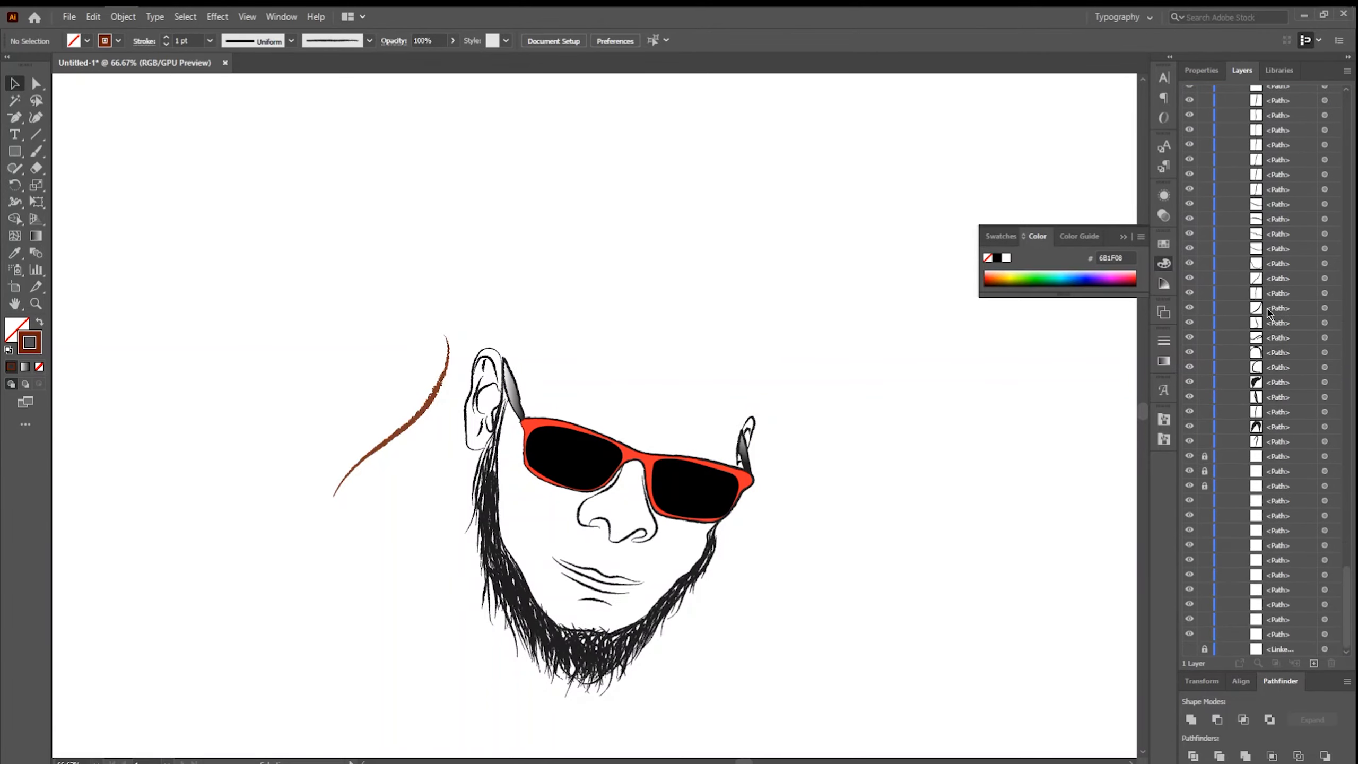
pyautogui.click(1323, 487)
pyautogui.keyDown('shift'); pyautogui.click(1325, 471); pyautogui.keyUp('shift')
pyautogui.hotkey('ctrl', 'g')
# Select the sunglasses group together with the temple arms and the frame outline, and bring them all to the front
pyautogui.click(661, 421)
pyautogui.click(752, 480)
pyautogui.scroll(3, 826, 524)
pyautogui.hscroll(-5, 770, 485)
pyautogui.click(452, 147)
pyautogui.click(351, 222)
pyautogui.hotkey('ctrl', 'v')
pyautogui.hscroll(1, 955, 530)
pyautogui.press('Delete')
pyautogui.hscroll(-2, 955, 531)
pyautogui.click(402, 238)
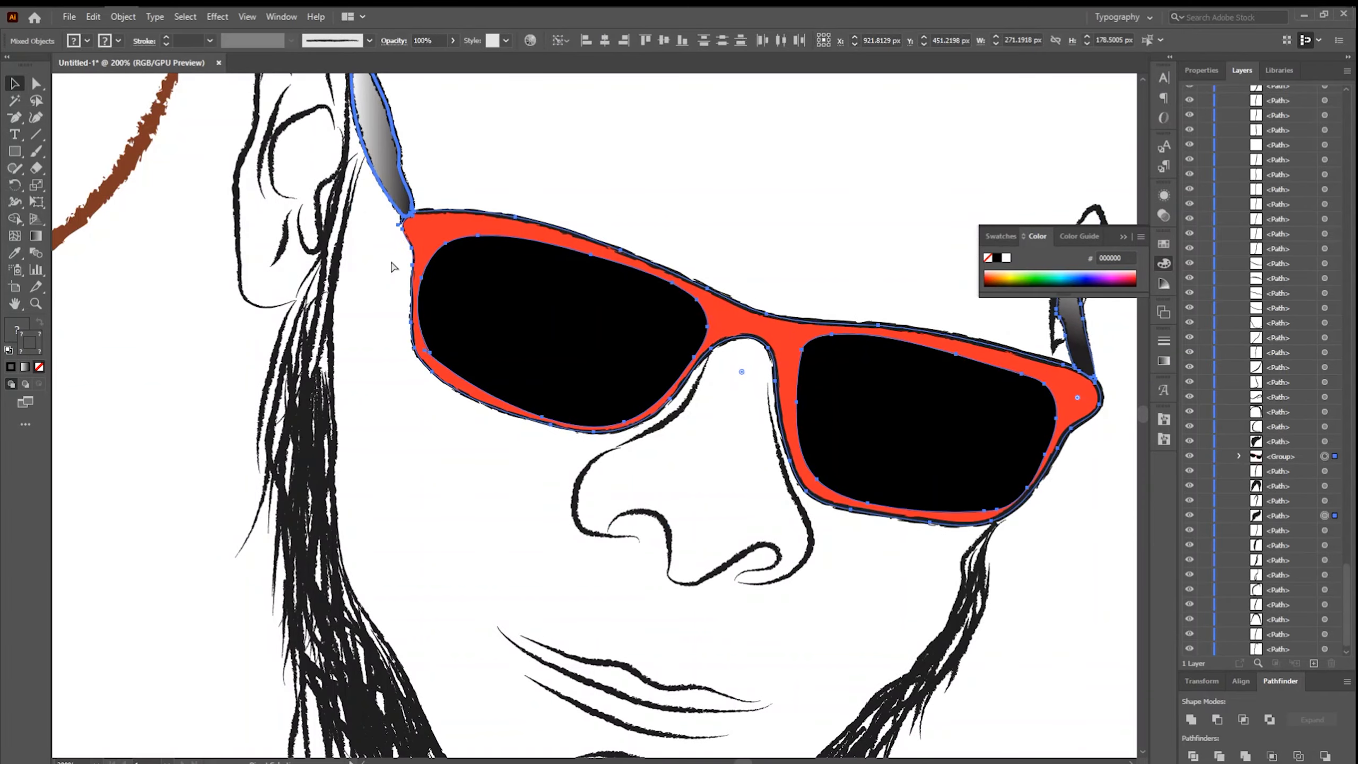
pyautogui.hotkey('ctrl', 'shift', ']')
# Hide the sunglasses artwork
pyautogui.scroll(20, 1266, 117)
pyautogui.scroll(-2, 462, 550)
pyautogui.click(277, 383)
pyautogui.click(1190, 107)
# Group the right ear strokes and the nose strokes separately and hide both groups
pyautogui.moveTo(733, 353); pyautogui.dragTo(825, 467)
pyautogui.hotkey('ctrl', 'g')
pyautogui.moveTo(444, 433); pyautogui.dragTo(684, 570)
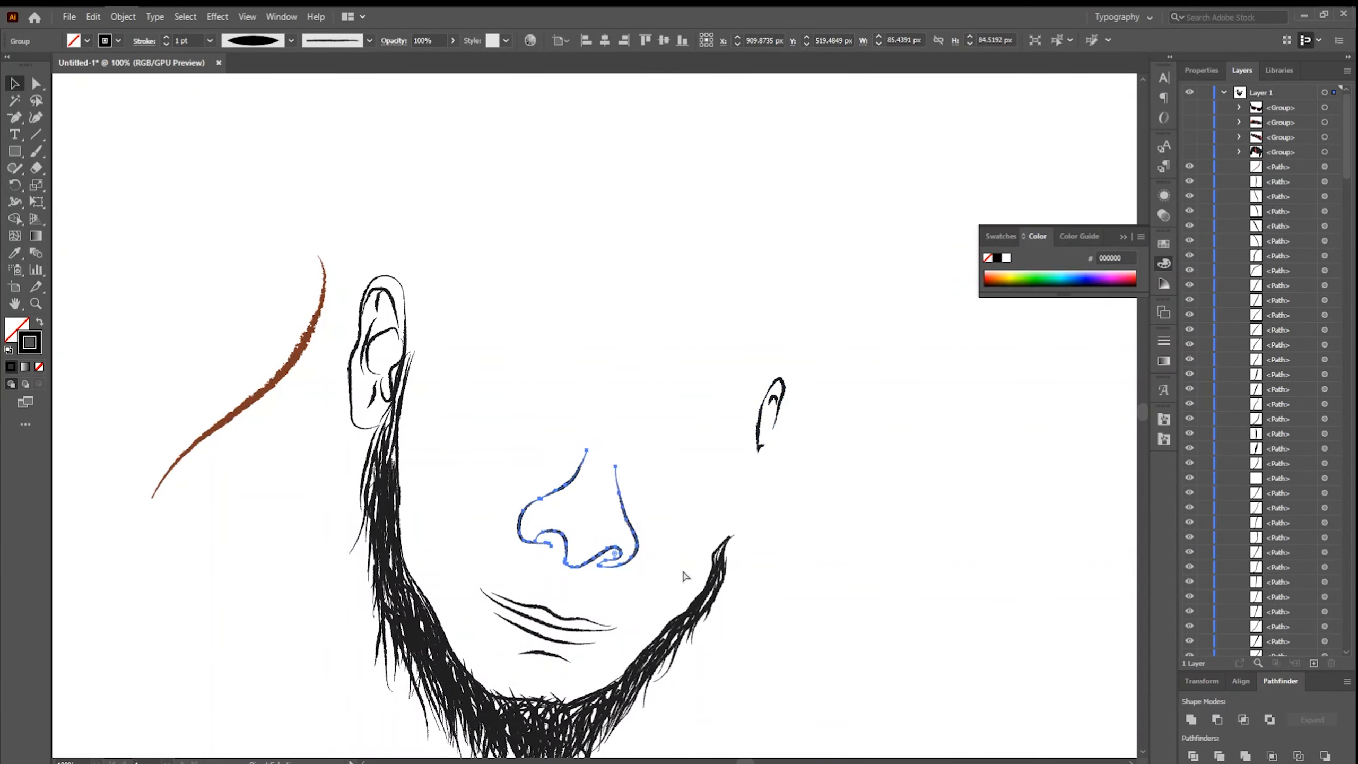
pyautogui.hotkey('ctrl', 'g')
pyautogui.scroll(-20, 1281, 271)
pyautogui.scroll(-20, 1282, 271)
pyautogui.click(1190, 486)
pyautogui.moveTo(729, 342); pyautogui.dragTo(802, 460)
pyautogui.hotkey('ctrl', '3')
# Group the mouth lines with the chin line and hide the group
pyautogui.moveTo(462, 541); pyautogui.dragTo(590, 646)
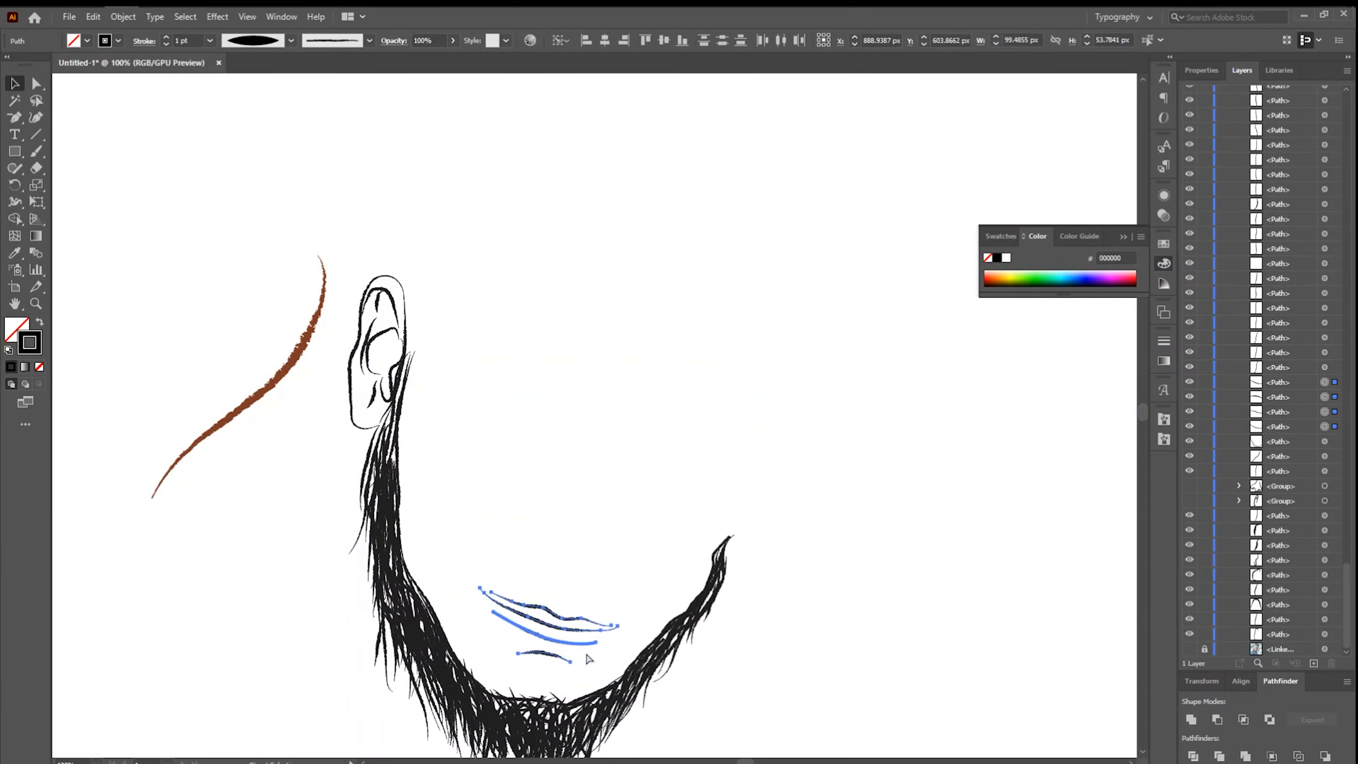
pyautogui.hotkey('ctrl', 'g')
pyautogui.hotkey('ctrl', '3')
# Group the beard strokes and hide them, and group the left ear strokes
pyautogui.moveTo(314, 465); pyautogui.dragTo(792, 712)
pyautogui.hotkey('ctrl', 'g')
pyautogui.click(1189, 182)
pyautogui.moveTo(338, 260); pyautogui.dragTo(454, 444)
pyautogui.hotkey('ctrl', 'g')
# Show all the hidden groups again and place the brown scar from the forehead behind the sunglasses to the cheek
pyautogui.moveTo(1188, 227)
pyautogui.mouseDown()
pyautogui.moveTo(1188, 115)
pyautogui.moveTo(1187, 244)
pyautogui.moveTo(1188, 110)
pyautogui.mouseUp()
pyautogui.moveTo(299, 361); pyautogui.dragTo(565, 384)
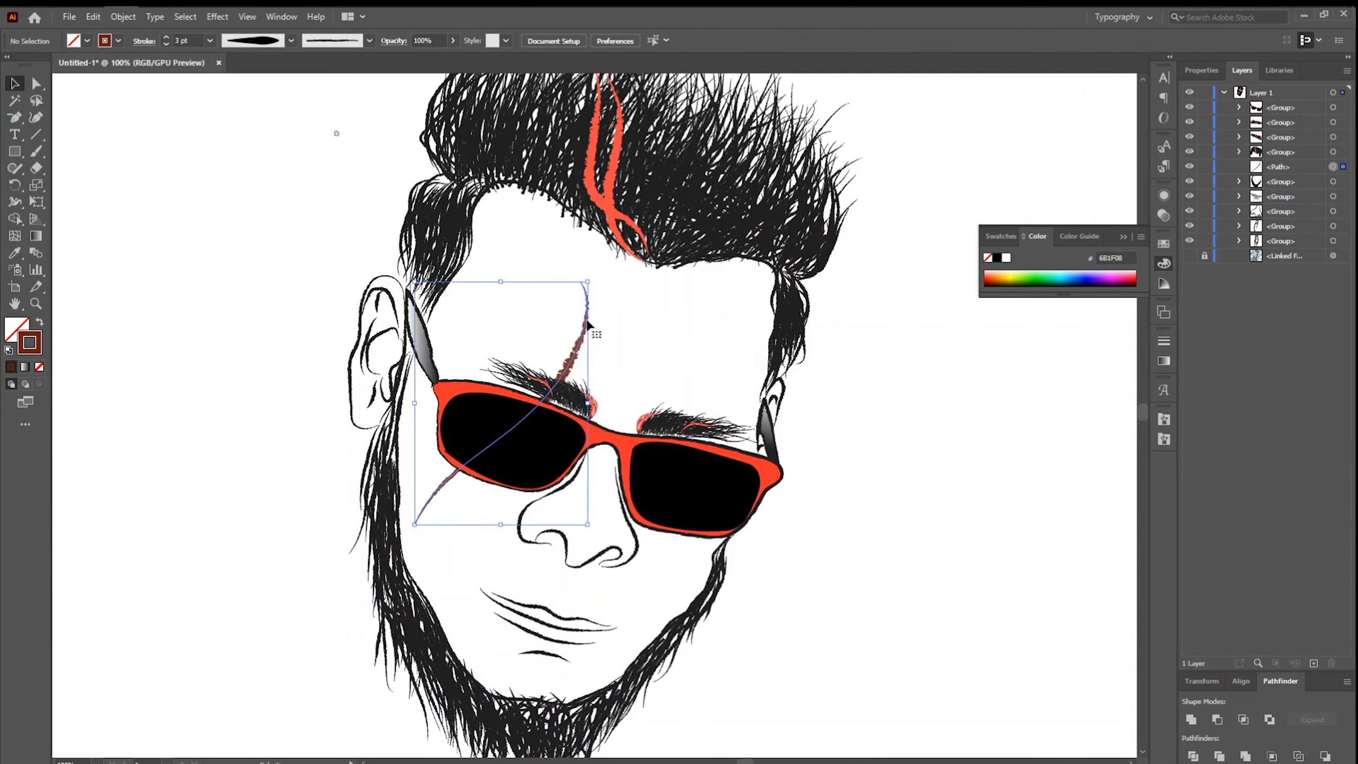
pyautogui.moveTo(595, 276); pyautogui.dragTo(582, 268)
pyautogui.click(734, 288)
pyautogui.scroll(-4, 733, 287)
pyautogui.scroll(3, 881, 465)
# Select the right lens inside the sunglasses group and fill it with a diagonal linear gradient from light to black
pyautogui.click(728, 452)
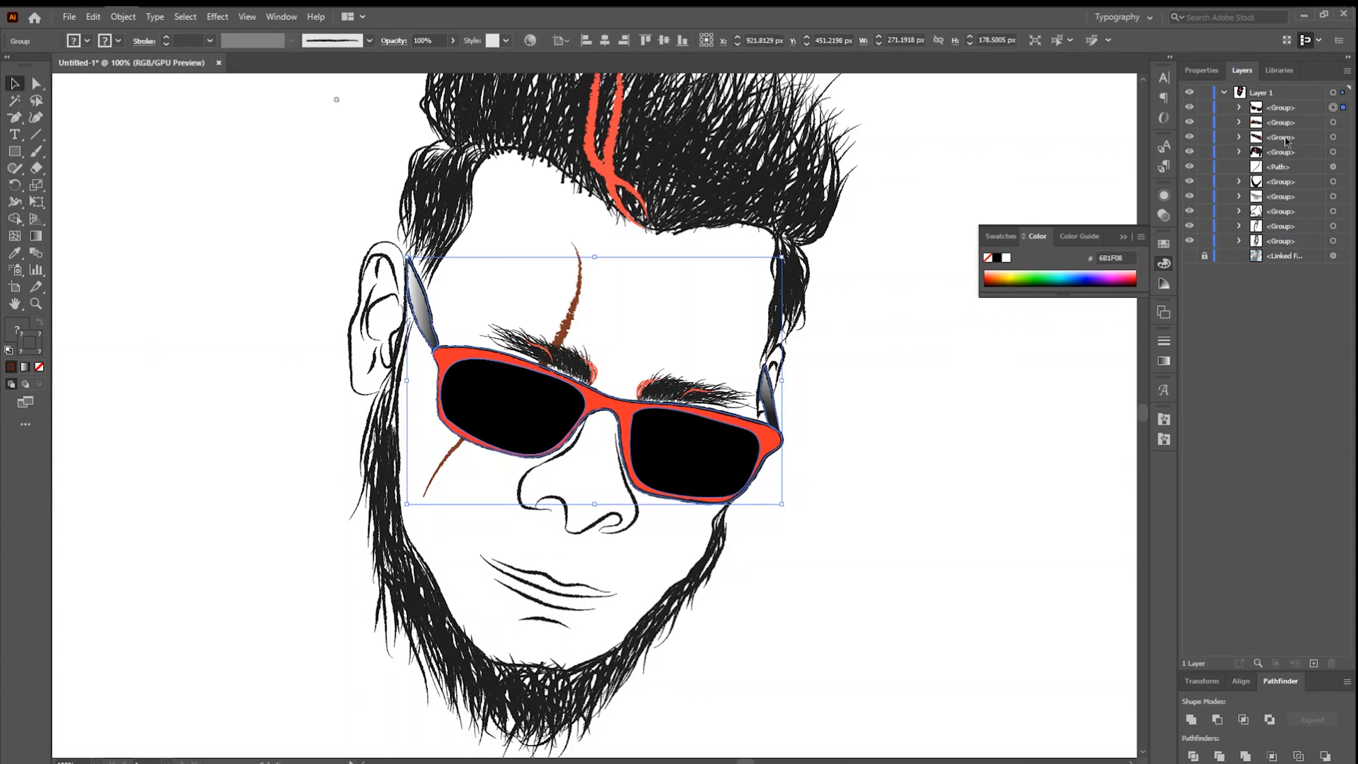
pyautogui.click(1255, 137)
pyautogui.click(1272, 167)
pyautogui.click(1342, 182)
pyautogui.click(25, 368)
pyautogui.press('g')
pyautogui.moveTo(655, 522); pyautogui.dragTo(706, 416)
pyautogui.moveTo(680, 468); pyautogui.dragTo(664, 501)
# Copy the right lens's gradient to the left lens and set its direction diagonally across the lens
pyautogui.click(1342, 197)
pyautogui.press('i')
pyautogui.click(712, 456)
pyautogui.press('g')
pyautogui.moveTo(418, 464); pyautogui.dragTo(559, 361)
pyautogui.press('v')
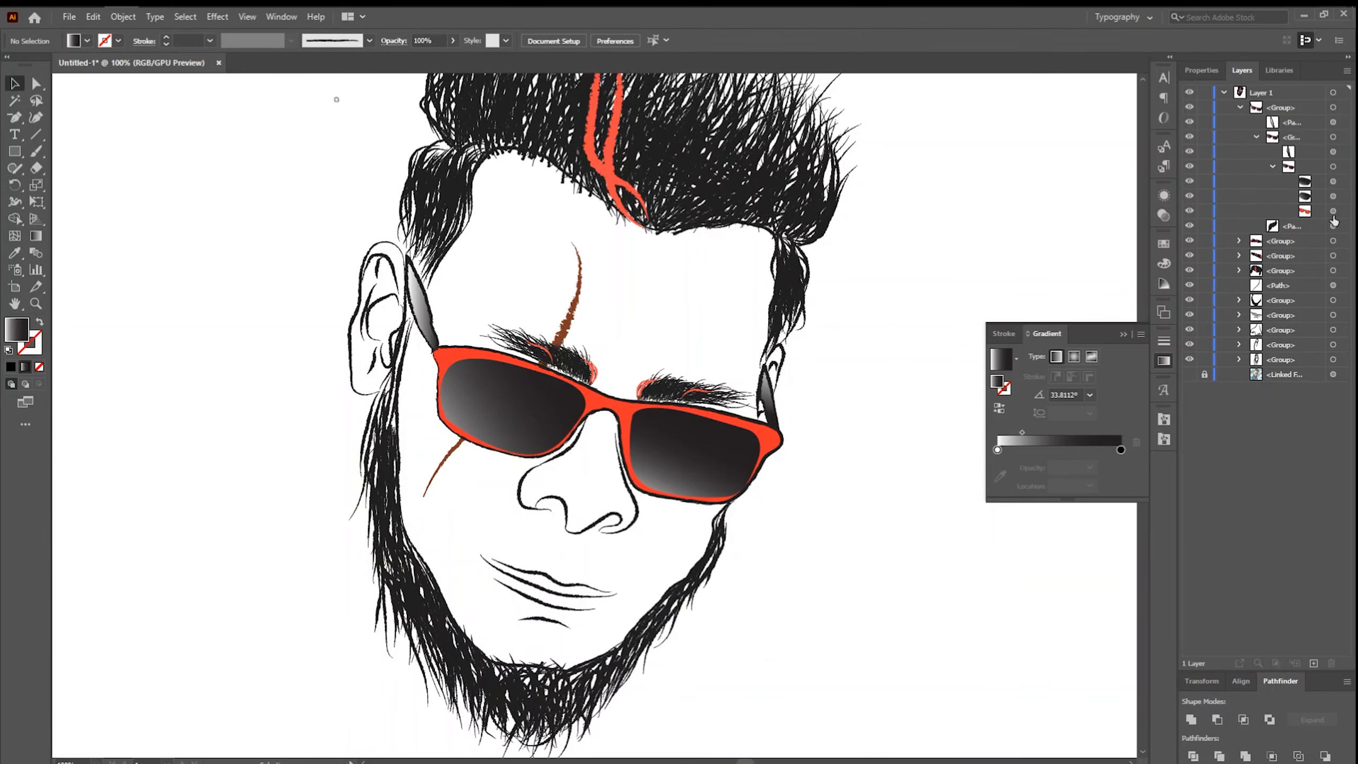
# Select the sunglasses' frame and apply a linear gradient fill running diagonally across it
pyautogui.click(1343, 212)
pyautogui.click(24, 367)
pyautogui.click(1120, 463)
pyautogui.press('g')
pyautogui.moveTo(481, 495); pyautogui.dragTo(719, 334)
# Try out a red end colour for the frame's gradient
pyautogui.click(1001, 475)
pyautogui.doubleClick(17, 329)
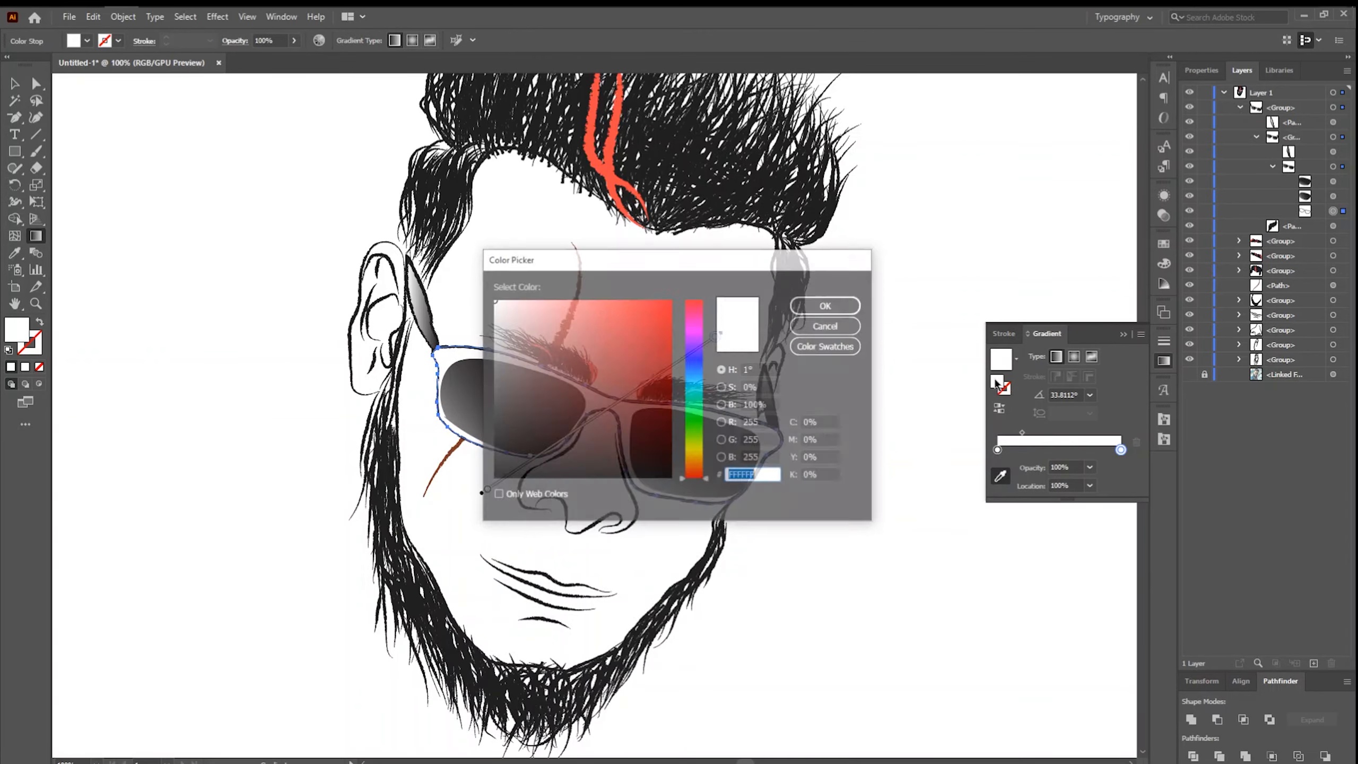
pyautogui.click(669, 307)
pyautogui.moveTo(707, 479); pyautogui.dragTo(707, 468)
pyautogui.click(829, 303)
pyautogui.doubleClick(17, 329)
pyautogui.click(829, 303)
pyautogui.press('v')
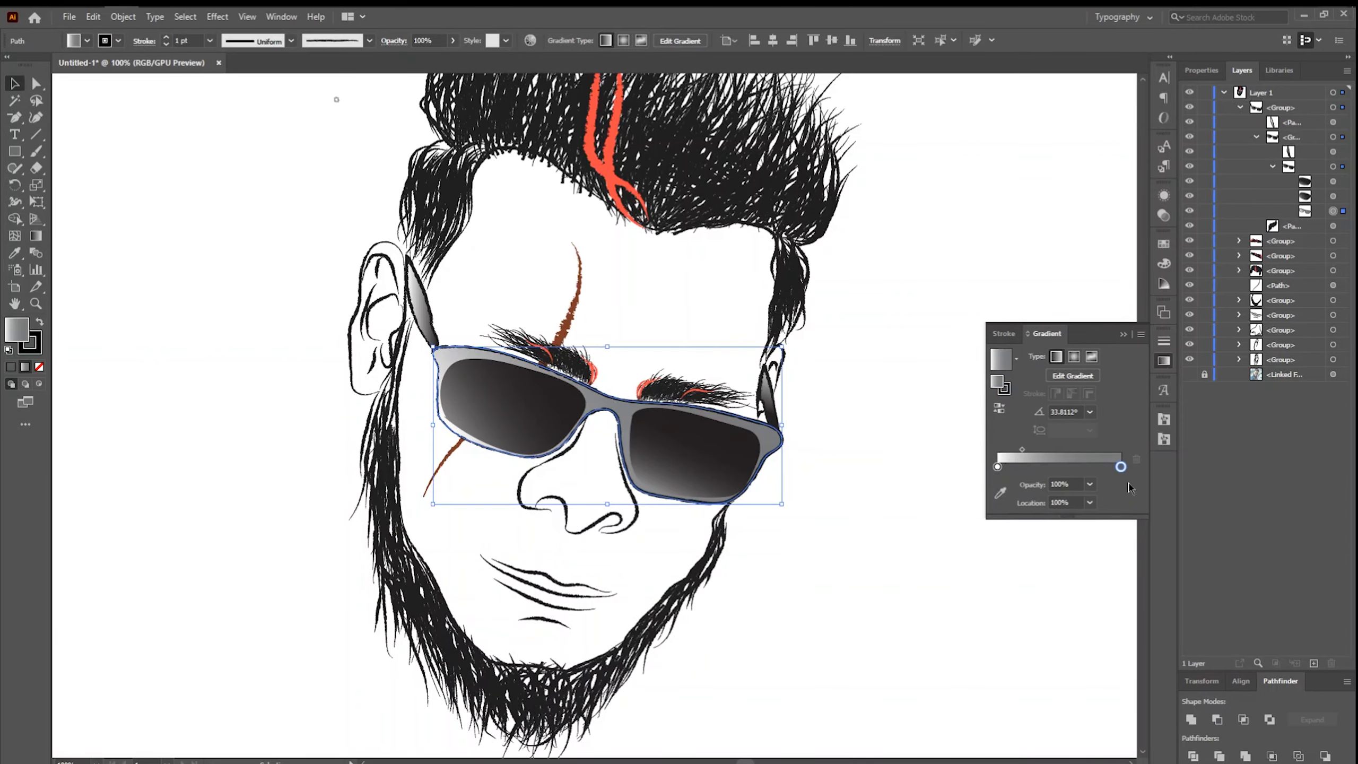
pyautogui.doubleClick(16, 329)
pyautogui.click(827, 303)
# Set the starting colour of the frame's gradient to dark red
pyautogui.click(997, 466)
pyautogui.doubleClick(17, 329)
pyautogui.click(664, 378)
pyautogui.click(828, 305)
# Set the end colour of the frame's gradient to dark blue and run the gradient steeply upward across the frame
pyautogui.click(1121, 466)
pyautogui.doubleClick(17, 329)
pyautogui.click(695, 362)
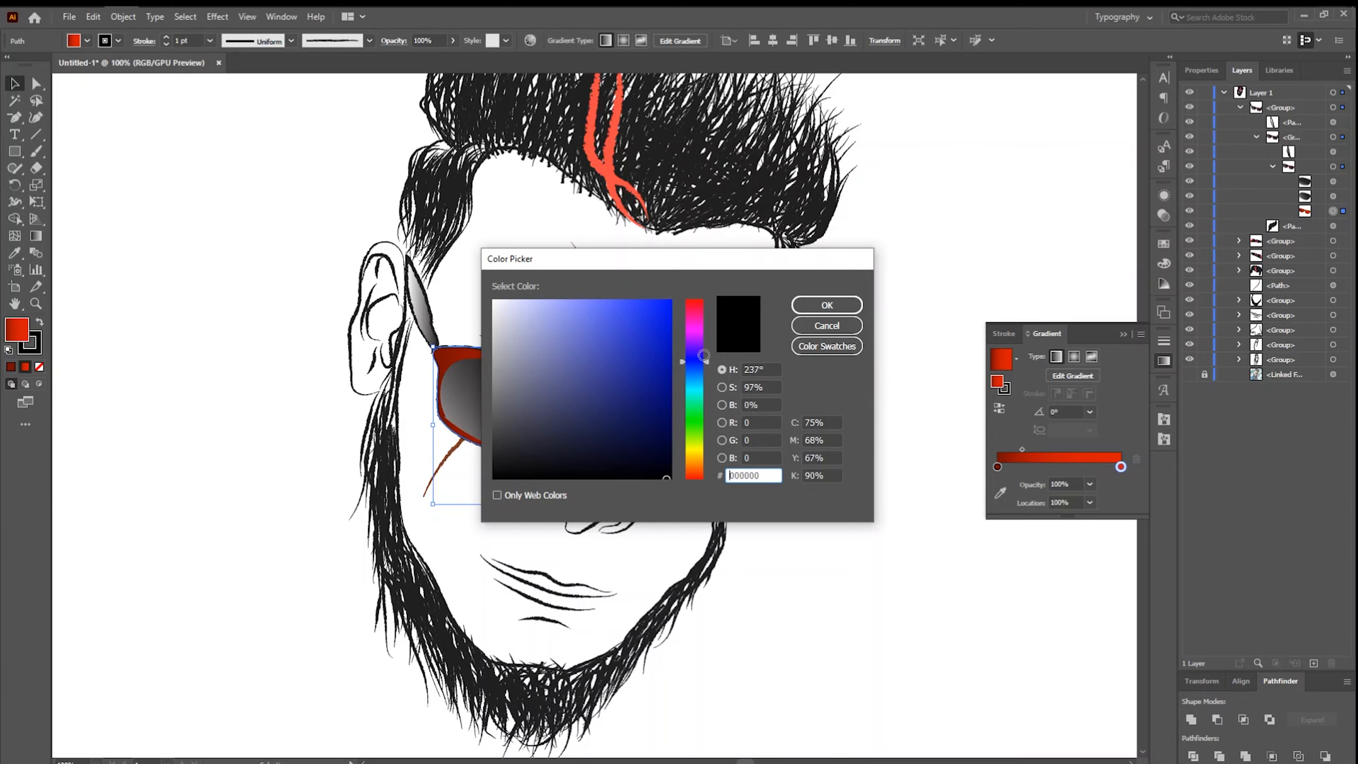
pyautogui.click(849, 307)
pyautogui.press('g')
pyautogui.moveTo(478, 527); pyautogui.dragTo(575, 412)
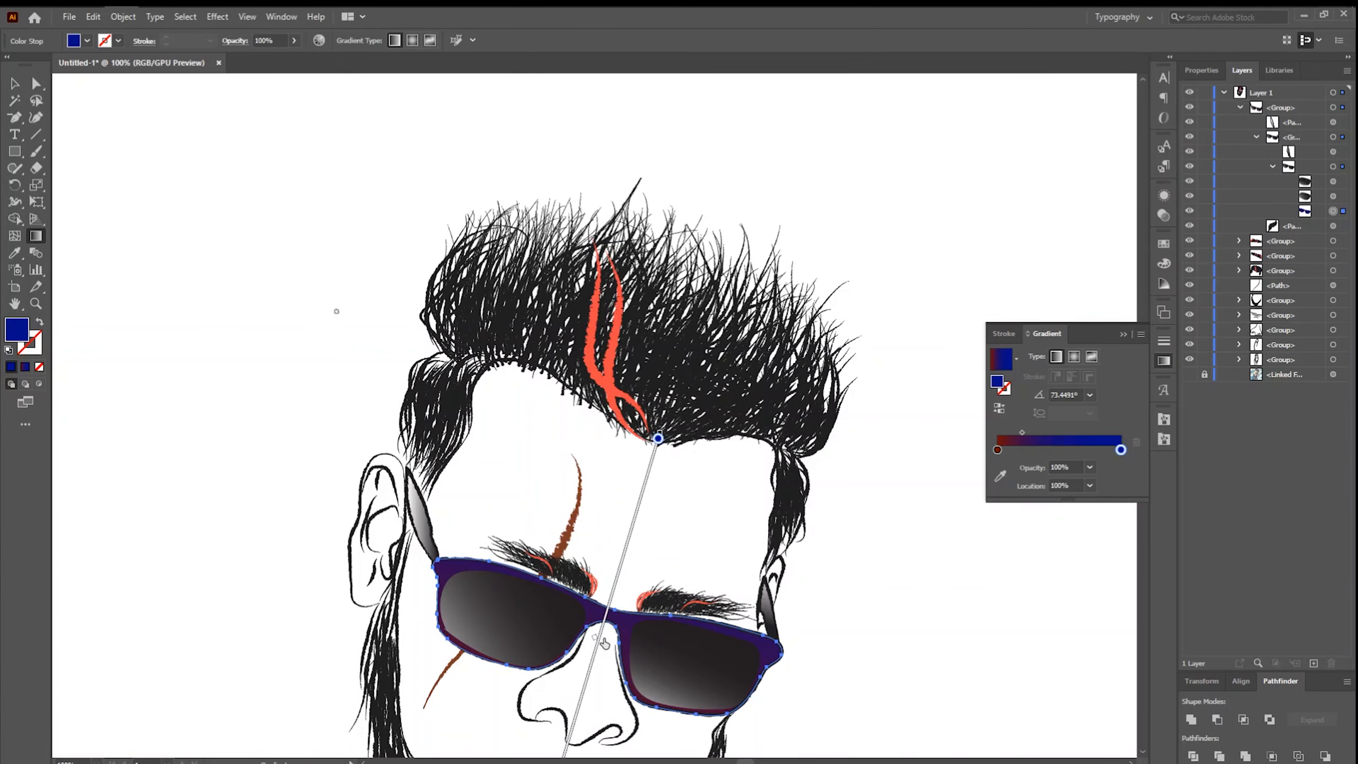
# Ungroup the mouth and chin lines
pyautogui.press('v')
pyautogui.click(970, 633)
pyautogui.scroll(-8, 969, 633)
pyautogui.scroll(3, 970, 633)
pyautogui.click(569, 616)
pyautogui.hotkey('ctrl', 'shift', 'g')
# Select the separate mouth lines and the chin line and combine them into a group again
pyautogui.click(588, 608)
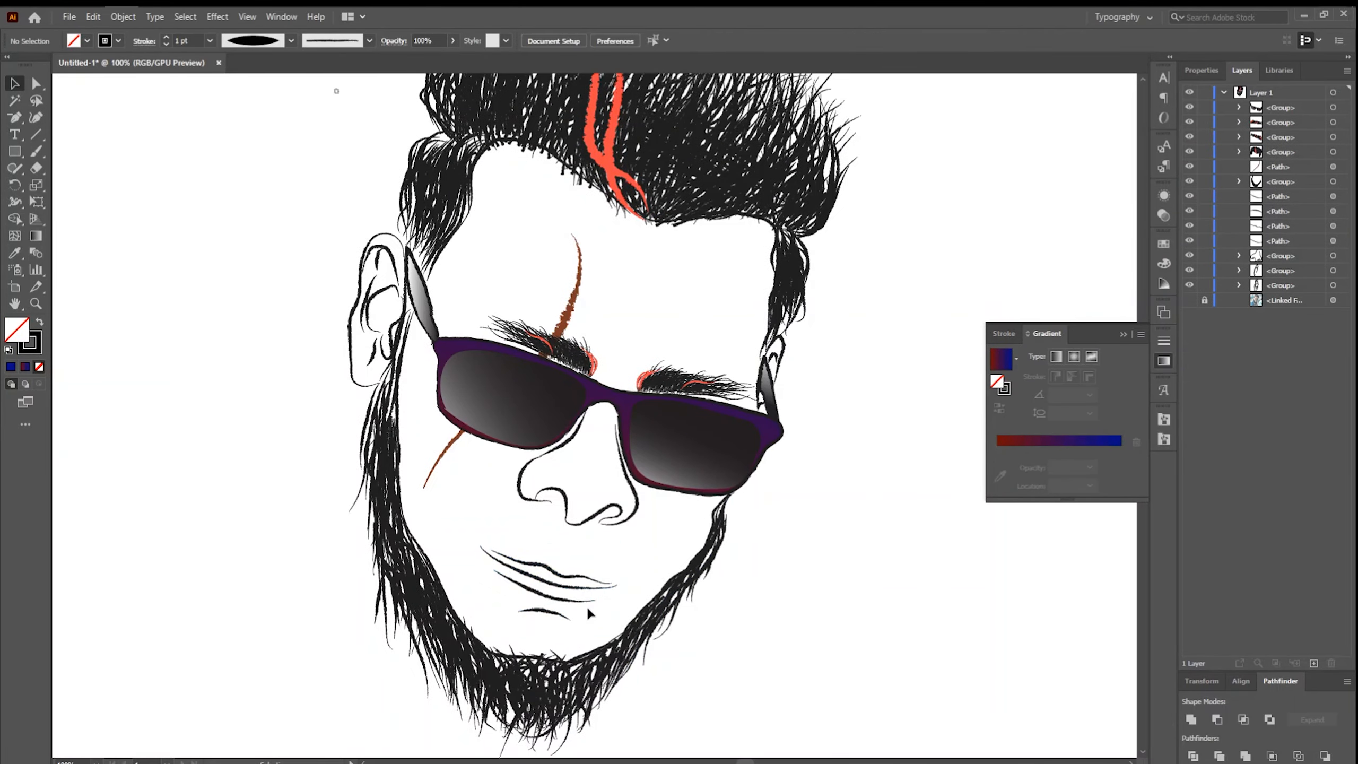
pyautogui.moveTo(587, 607); pyautogui.dragTo(551, 556)
pyautogui.hotkey('ctrl', 'g')
pyautogui.moveTo(622, 543); pyautogui.dragTo(624, 548)
pyautogui.moveTo(594, 626); pyautogui.dragTo(557, 588)
pyautogui.hotkey('ctrl', 'g')
pyautogui.click(770, 647)
# Examine the whole portrait and the hair strokes up close
pyautogui.hotkey('ctrl', '-')
pyautogui.hotkey('ctrl', '-')
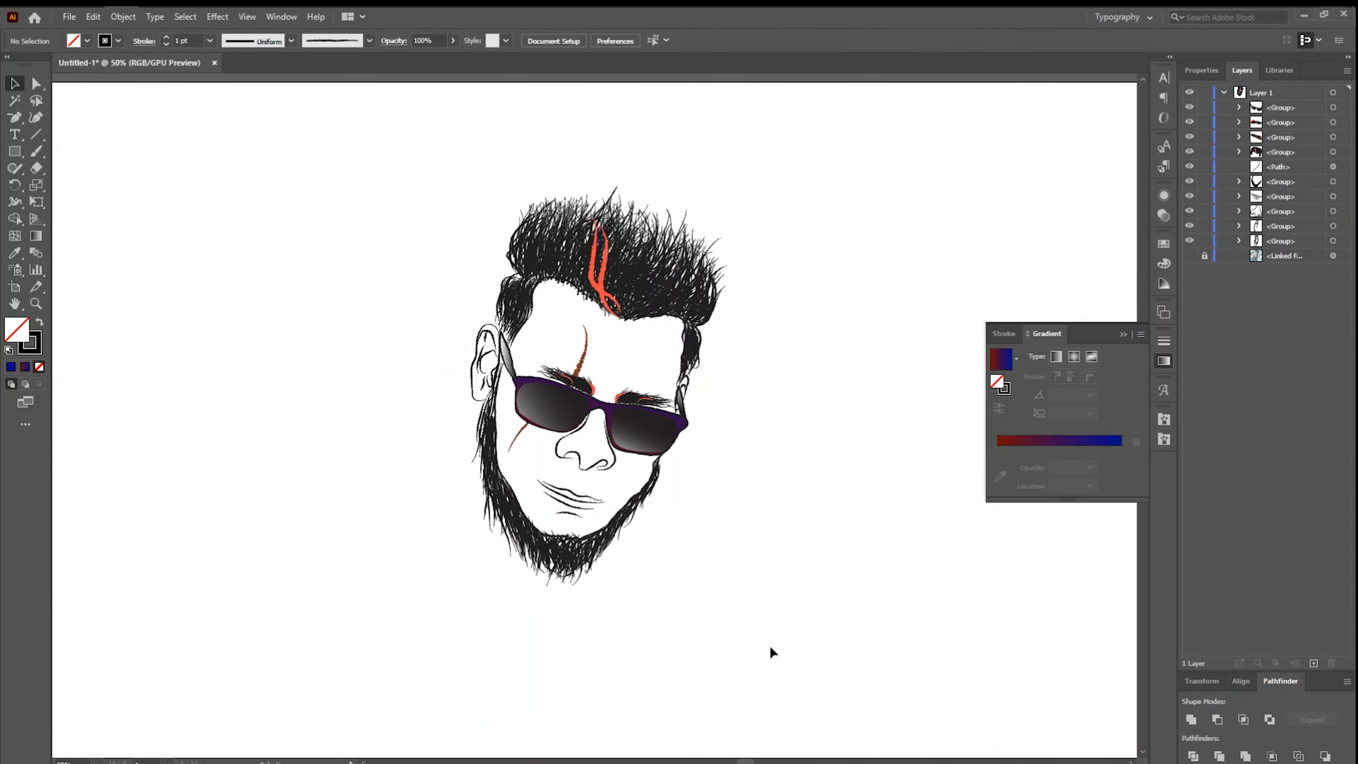
pyautogui.hotkey('ctrl', '+')
pyautogui.hotkey('ctrl', '+')
pyautogui.hotkey('ctrl', '+')
pyautogui.hotkey('ctrl', '+')
pyautogui.hotkey('ctrl', '+')
pyautogui.hotkey('ctrl', '+')
pyautogui.scroll(10, 769, 645)
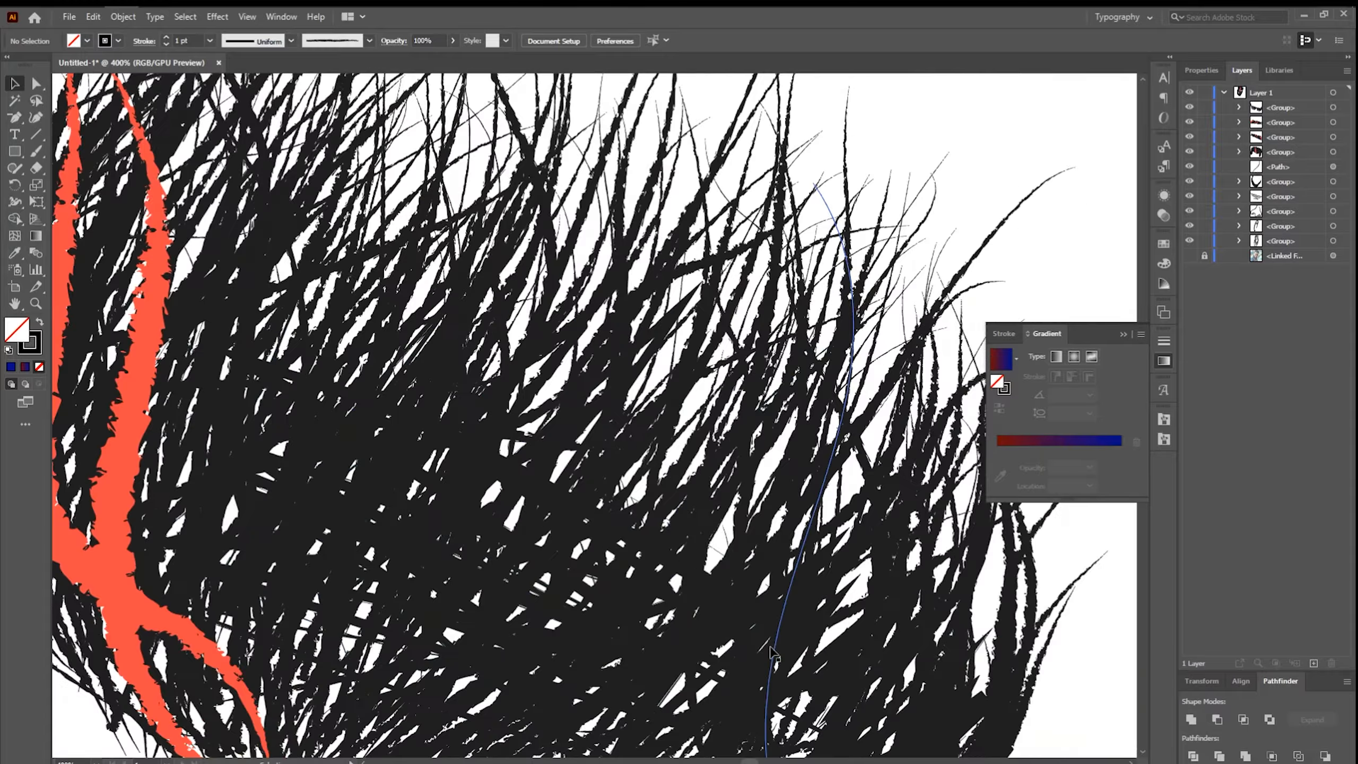
# Mirror the whole portrait horizontally and rotate it until the face stands upright
pyautogui.scroll(-10, 827, 576)
pyautogui.hotkey('ctrl', '-')
pyautogui.hotkey('ctrl', '-')
pyautogui.hotkey('ctrl', '-')
pyautogui.hotkey('ctrl', '-')
pyautogui.scroll(4, 826, 576)
pyautogui.hscroll(4, 827, 576)
pyautogui.click(1124, 333)
pyautogui.scroll(-2, 817, 557)
pyautogui.hotkey('ctrl', '-')
pyautogui.press('Tab')
pyautogui.hotkey('ctrl', 'a')
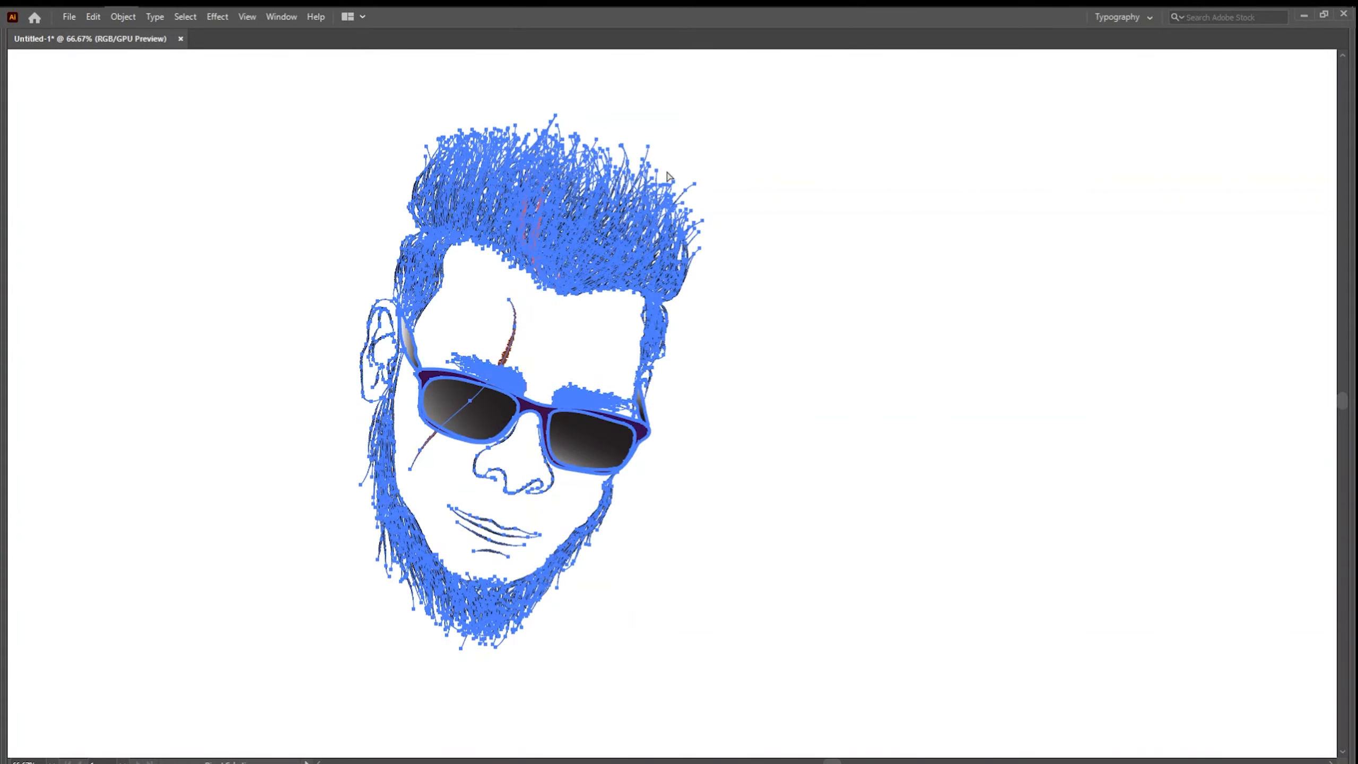
pyautogui.moveTo(705, 116); pyautogui.dragTo(425, 87)
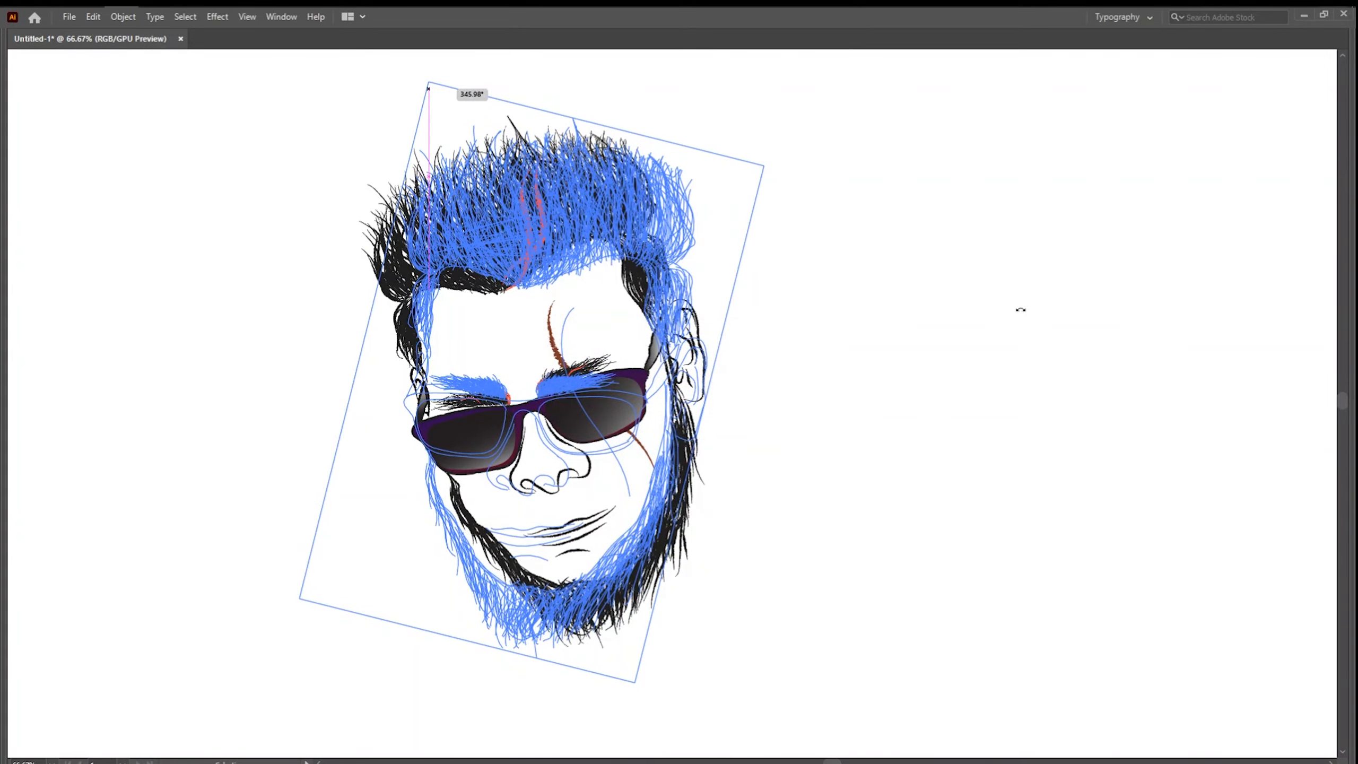
pyautogui.click(936, 373)
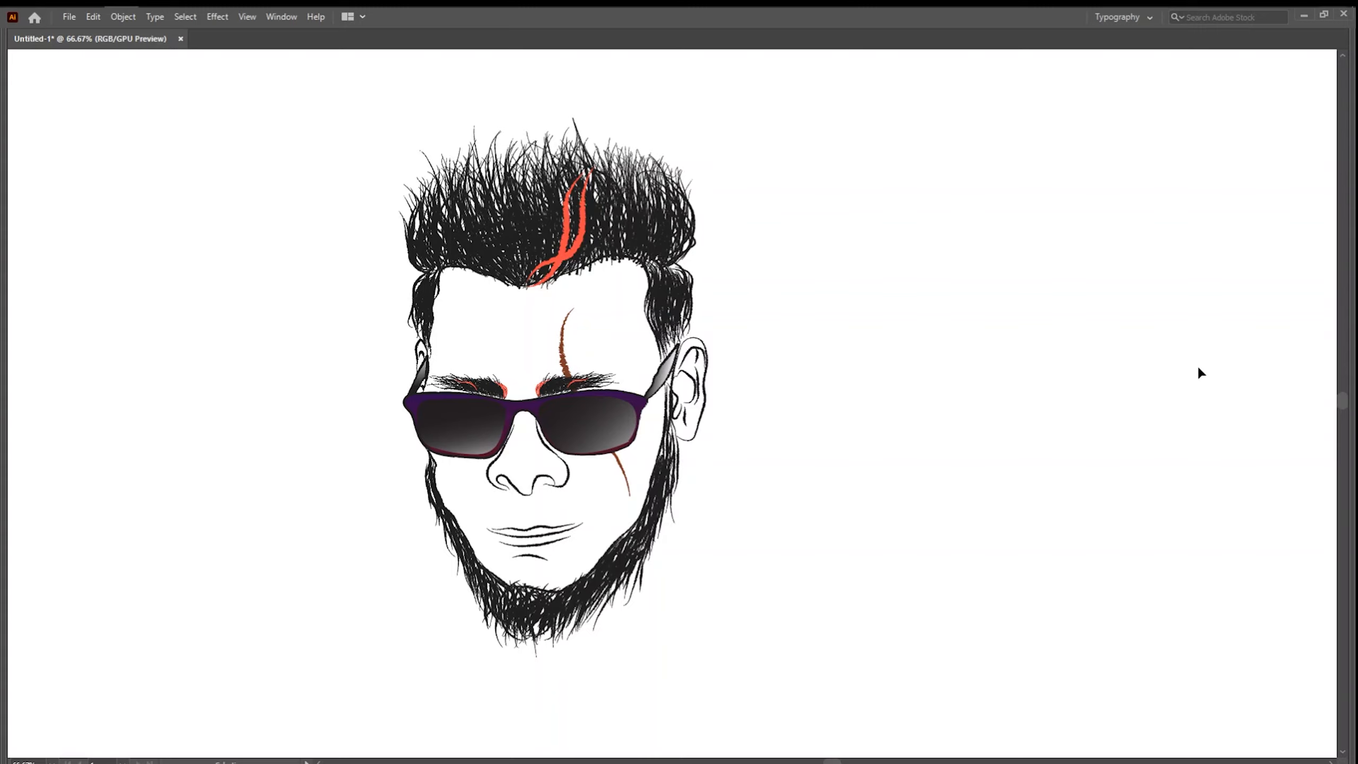
# Place a copy of the mouth and chin lines on the empty canvas beside the ear
pyautogui.click(582, 524)
pyautogui.click(978, 408)
pyautogui.moveTo(604, 506); pyautogui.dragTo(497, 564)
pyautogui.moveTo(559, 528)
pyautogui.mouseDown()
pyautogui.moveTo(814, 515)
pyautogui.moveTo(908, 454)
pyautogui.mouseUp()
pyautogui.hotkey('ctrl', '+')
pyautogui.hotkey('ctrl', '+')
pyautogui.hotkey('ctrl', '+')
pyautogui.click(996, 492)
pyautogui.scroll(4, 996, 492)
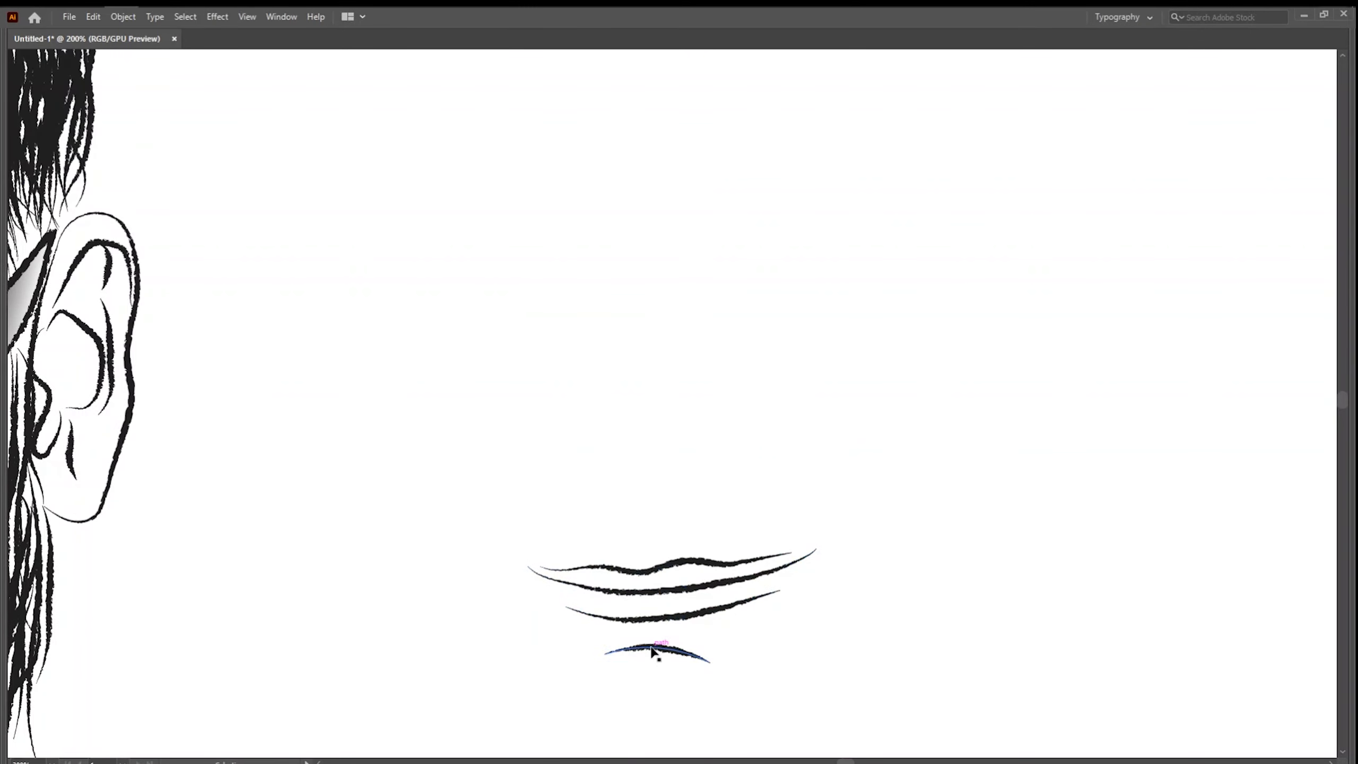
# Lower the opacity of the copied chin line so it turns grey
pyautogui.click(651, 646)
pyautogui.press('Tab')
pyautogui.click(453, 41)
pyautogui.moveTo(458, 57); pyautogui.dragTo(433, 58)
pyautogui.click(582, 272)
# Ungroup the copied mouth lines and adjust the end point of the lowest lip line with the Curvature tool
pyautogui.click(821, 615)
pyautogui.hotkey('ctrl', 'shift', 'g')
pyautogui.hotkey('shift', '`')
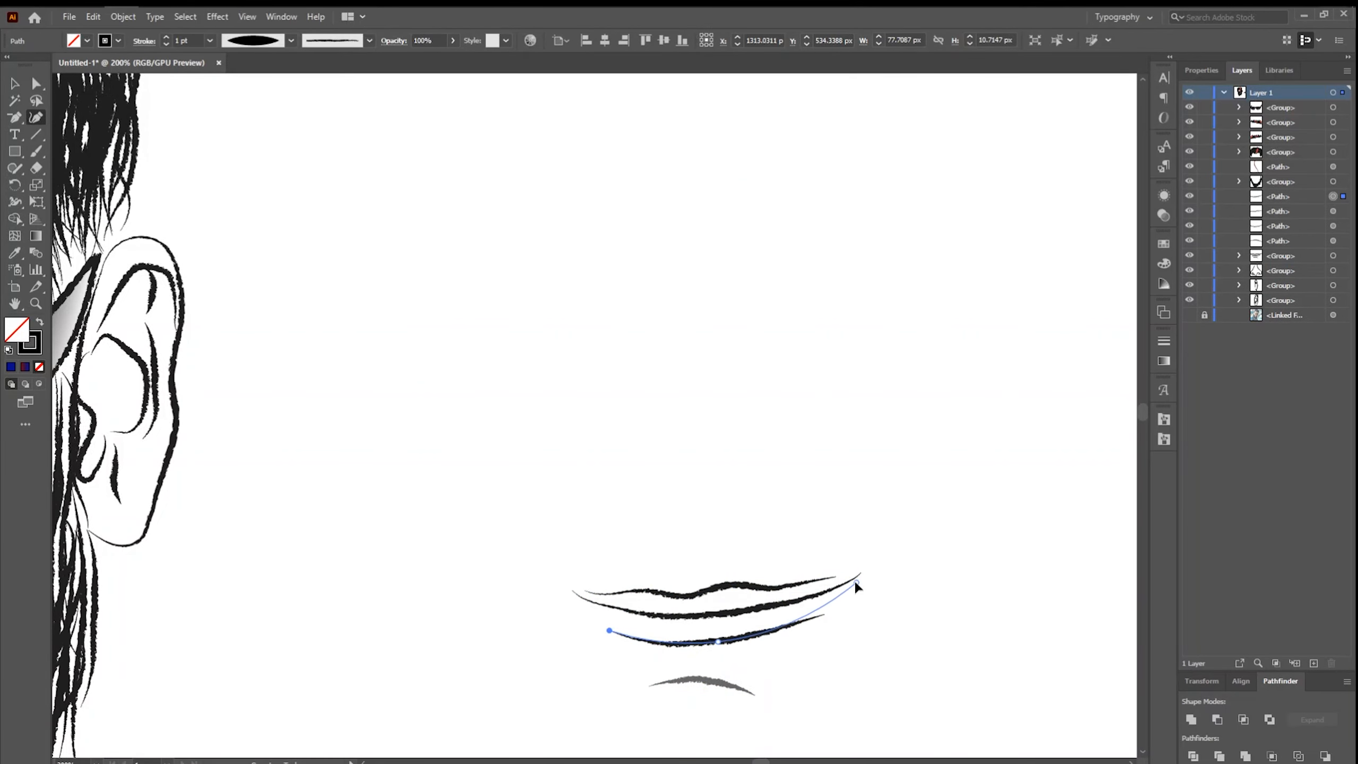
pyautogui.moveTo(609, 630); pyautogui.dragTo(620, 634)
pyautogui.press('v')
pyautogui.hotkey('ctrl', '-')
pyautogui.hotkey('ctrl', '-')
pyautogui.hotkey('ctrl', '-')
pyautogui.hotkey('ctrl', '-')
pyautogui.hotkey('ctrl', '-')
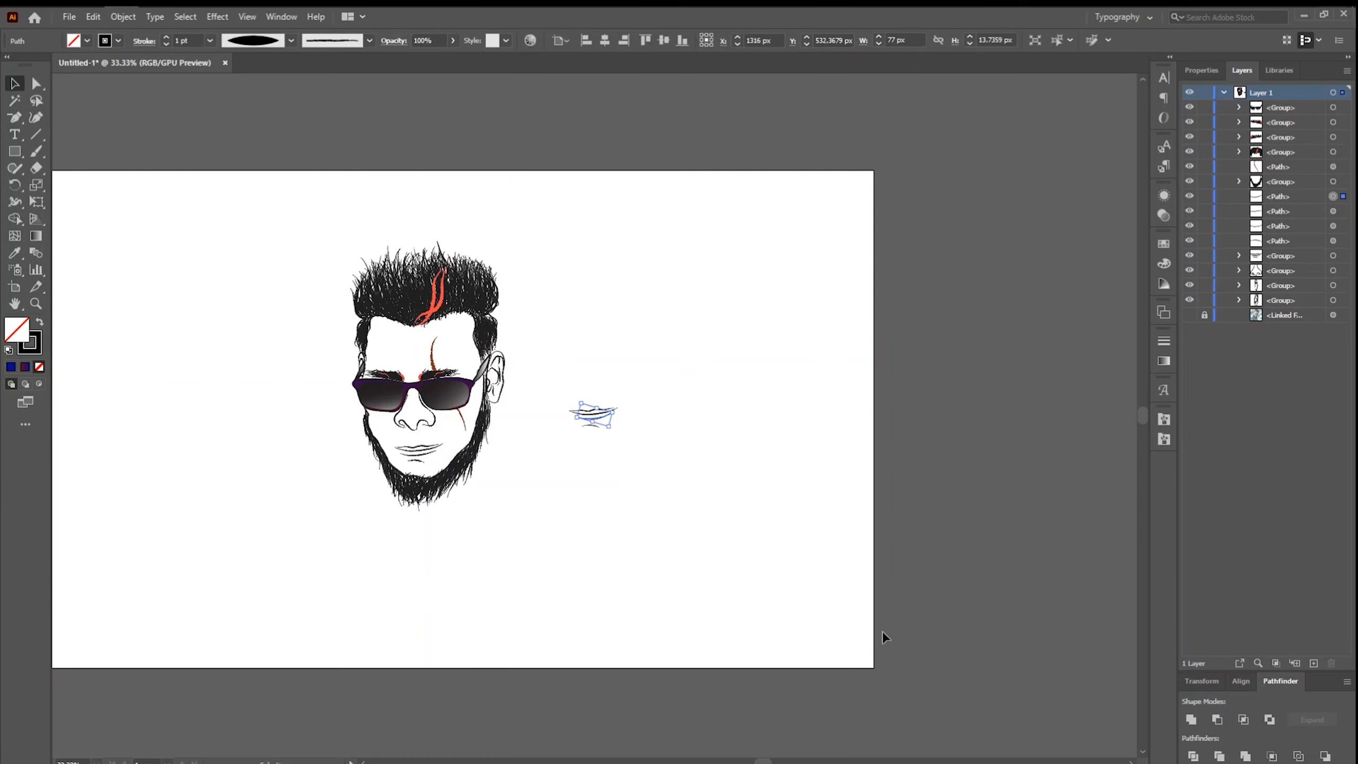
# Move the original mouth lines off the face onto the empty canvas
pyautogui.hotkey('ctrl', '+')
pyautogui.hotkey('ctrl', '+')
pyautogui.moveTo(255, 486); pyautogui.dragTo(945, 465)
# Group the edited mouth and chin lines and place them on the face as the new mouth
pyautogui.moveTo(519, 369); pyautogui.dragTo(668, 460)
pyautogui.hotkey('ctrl', 'g')
pyautogui.moveTo(593, 412); pyautogui.dragTo(241, 486)
pyautogui.click(558, 503)
pyautogui.hotkey('ctrl', '-')
pyautogui.hotkey('ctrl', '+')
# Show the reference photo and move the whole line-art portrait off it, to the empty area beside it
pyautogui.moveTo(546, 467); pyautogui.dragTo(732, 501)
pyautogui.click(1190, 271)
pyautogui.moveTo(665, 602); pyautogui.dragTo(273, 126)
pyautogui.moveTo(369, 218); pyautogui.dragTo(844, 225)
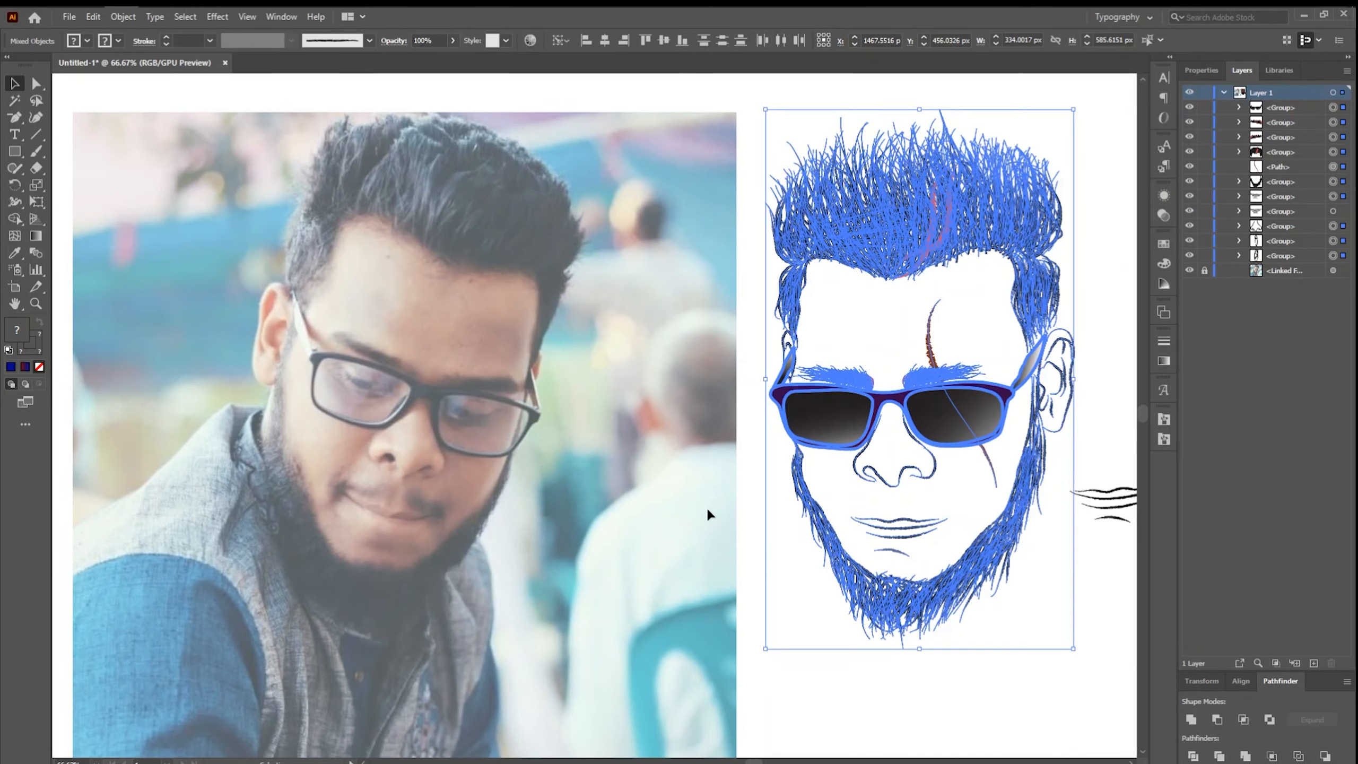
# Unlock the reference photo and raise its opacity to full
pyautogui.click(1205, 271)
pyautogui.click(709, 516)
pyautogui.click(571, 41)
pyautogui.moveTo(540, 57); pyautogui.dragTo(618, 76)
pyautogui.click(618, 76)
pyautogui.moveTo(866, 595); pyautogui.dragTo(814, 528)
pyautogui.press('p')
pyautogui.press('p')
pyautogui.click(829, 511)
pyautogui.moveTo(913, 510); pyautogui.dragTo(931, 511)
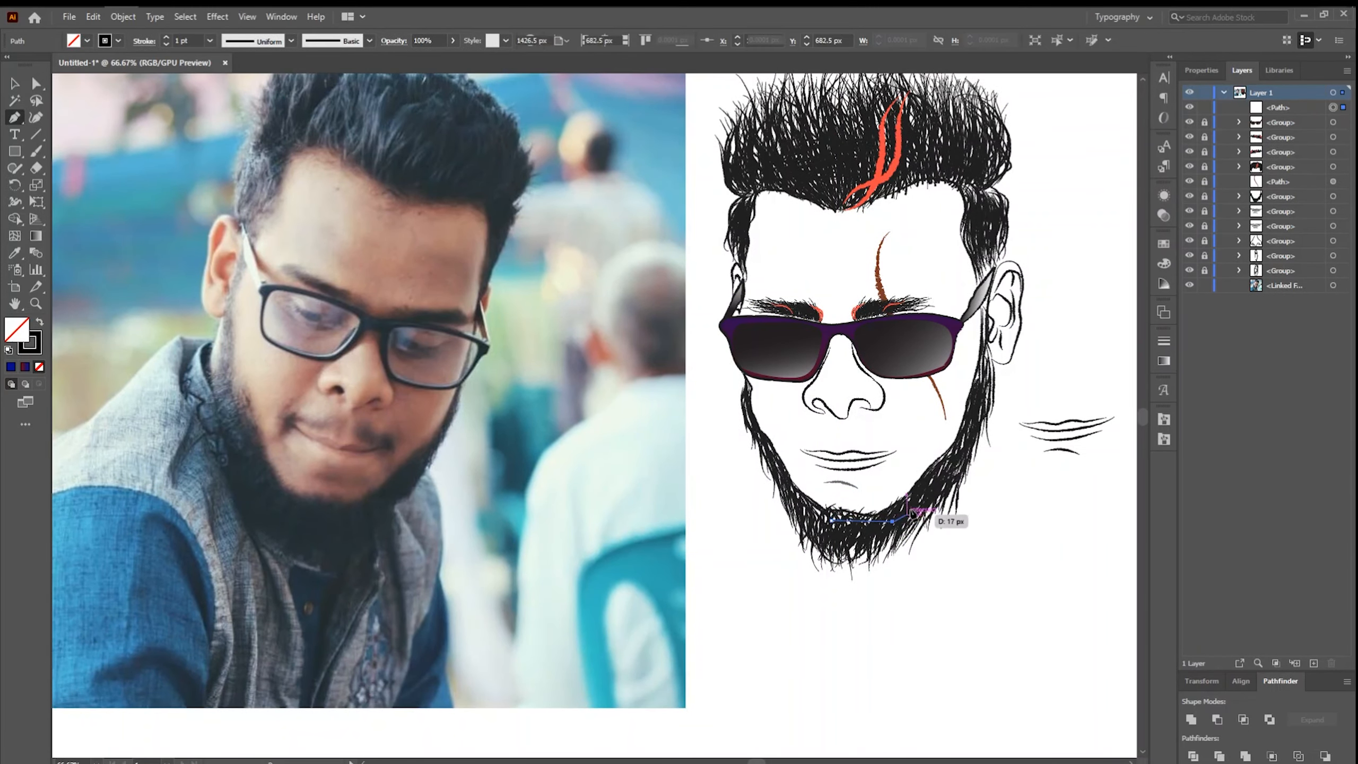
pyautogui.moveTo(966, 428); pyautogui.dragTo(981, 369)
pyautogui.hotkey('ctrl', 'z')
pyautogui.hotkey('ctrl', 'z')
pyautogui.hotkey('ctrl', 'z')
pyautogui.hotkey('ctrl', 'z')
pyautogui.click(828, 512)
pyautogui.moveTo(870, 515); pyautogui.dragTo(882, 523)
pyautogui.moveTo(928, 474); pyautogui.dragTo(942, 462)
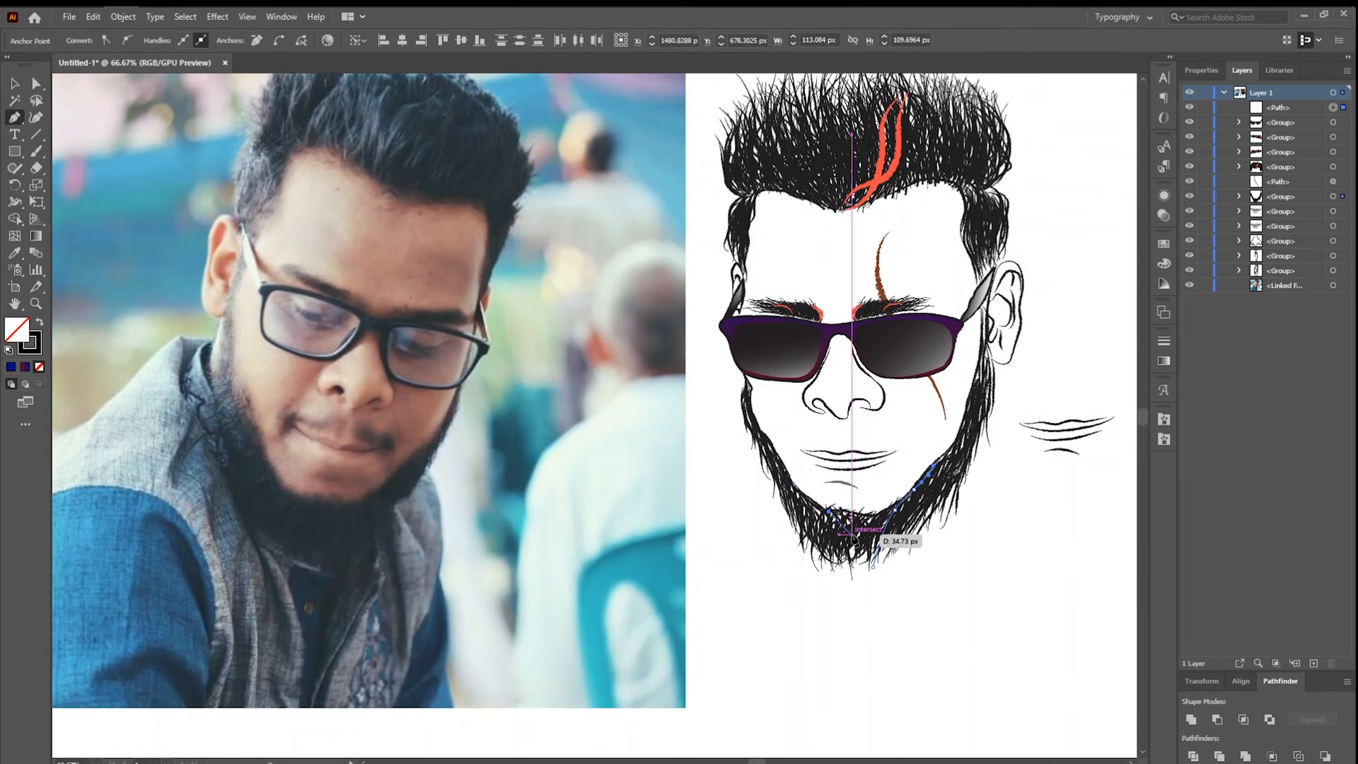
pyautogui.hotkey('ctrl', 'z')
pyautogui.hotkey('ctrl', 'z')
pyautogui.press('v')
pyautogui.click(1045, 501)
# Start a Pen tool outline of the face at the chin and trace the beard's upper edge towards the ear
pyautogui.click(828, 512)
pyautogui.moveTo(876, 515); pyautogui.dragTo(890, 519)
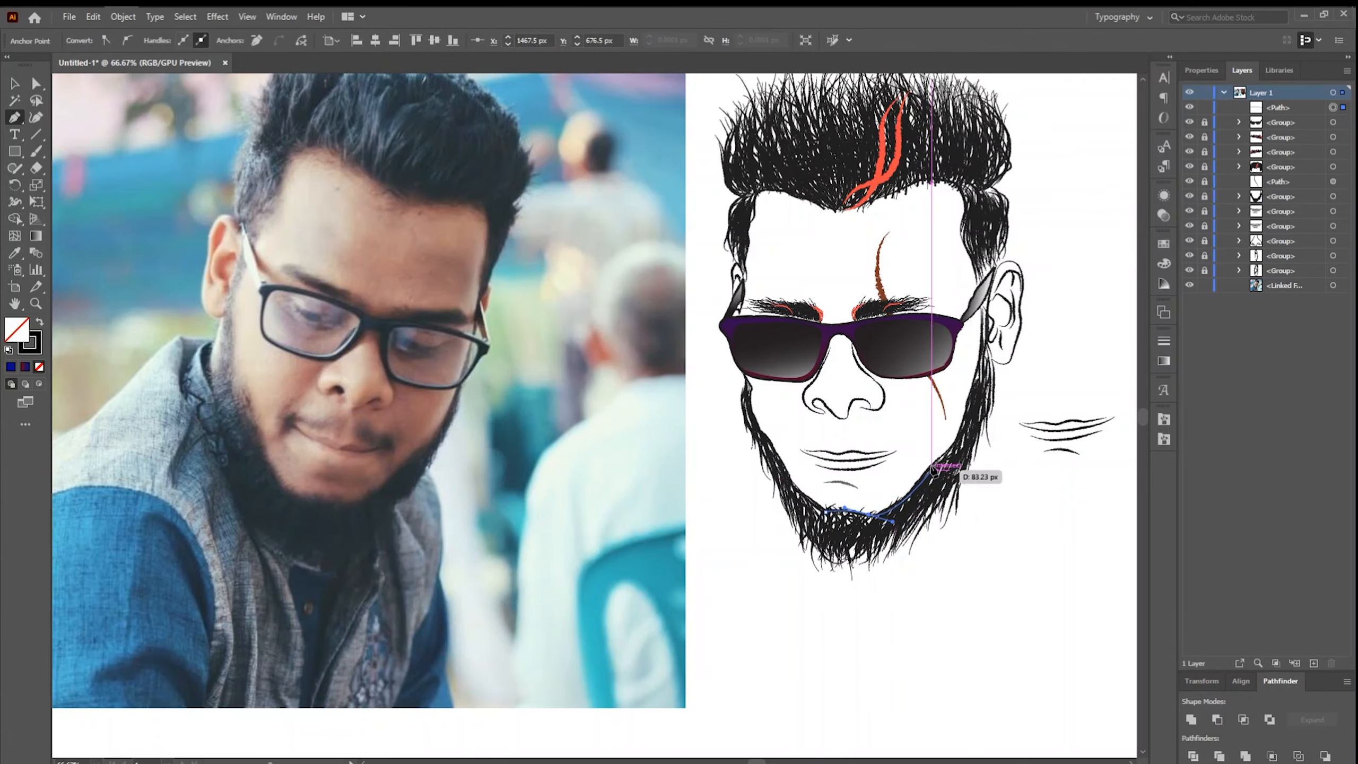
pyautogui.moveTo(947, 452); pyautogui.dragTo(976, 420)
pyautogui.click(947, 452)
pyautogui.hotkey('ctrl', '+')
pyautogui.hotkey('ctrl', '+')
pyautogui.scroll(4, 982, 431)
# Continue the face outline up along the cheek beside the ear and through the sideburn to the temple
pyautogui.moveTo(668, 468); pyautogui.dragTo(716, 258)
pyautogui.click(668, 468)
pyautogui.click(677, 252)
pyautogui.click(663, 287)
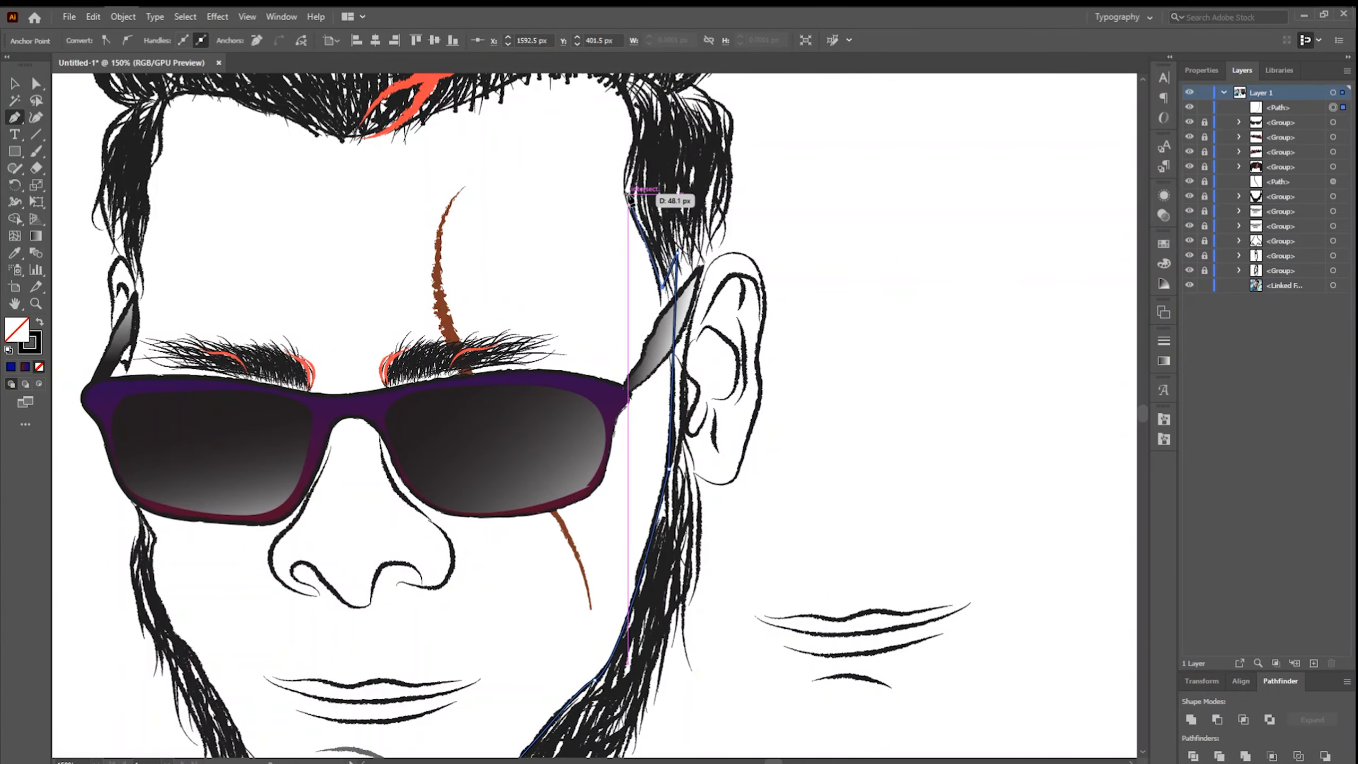
pyautogui.moveTo(631, 191); pyautogui.dragTo(632, 182)
# Continue the face outline along the hairline across the forehead and round the opposite temple
pyautogui.moveTo(639, 136); pyautogui.dragTo(552, 119)
pyautogui.scroll(1, 631, 123)
pyautogui.moveTo(365, 189); pyautogui.dragTo(321, 187)
pyautogui.hscroll(-4, 321, 187)
pyautogui.moveTo(501, 144); pyautogui.dragTo(471, 144)
pyautogui.moveTo(462, 180); pyautogui.dragTo(449, 222)
# Continue the face outline down the far side, past the sunglasses to the start of the beard
pyautogui.click(445, 352)
pyautogui.click(439, 399)
pyautogui.click(435, 427)
pyautogui.scroll(-4, 436, 428)
pyautogui.click(443, 337)
pyautogui.moveTo(459, 370); pyautogui.dragTo(458, 378)
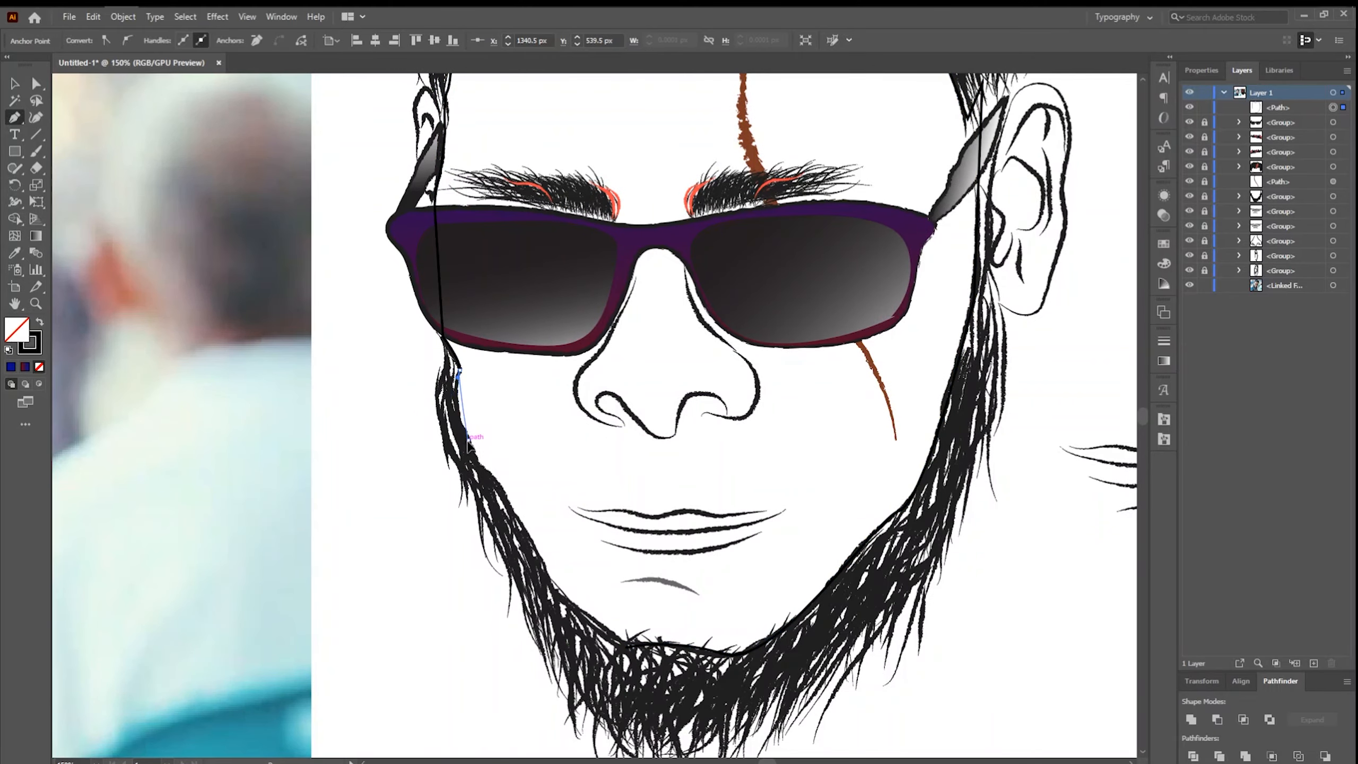
# Fill the finished face shape with a linear gradient whose start colour is a light tan skin tone
pyautogui.press('v')
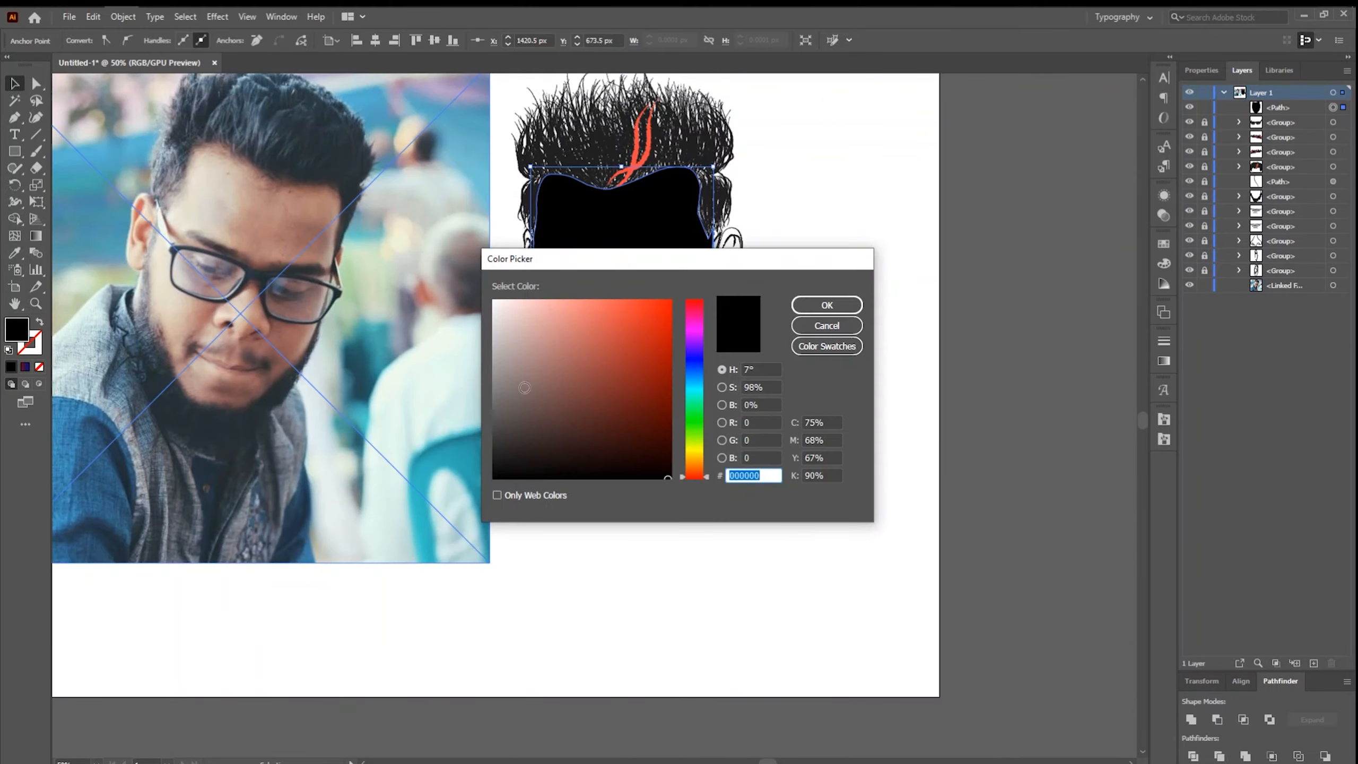
pyautogui.click(531, 364)
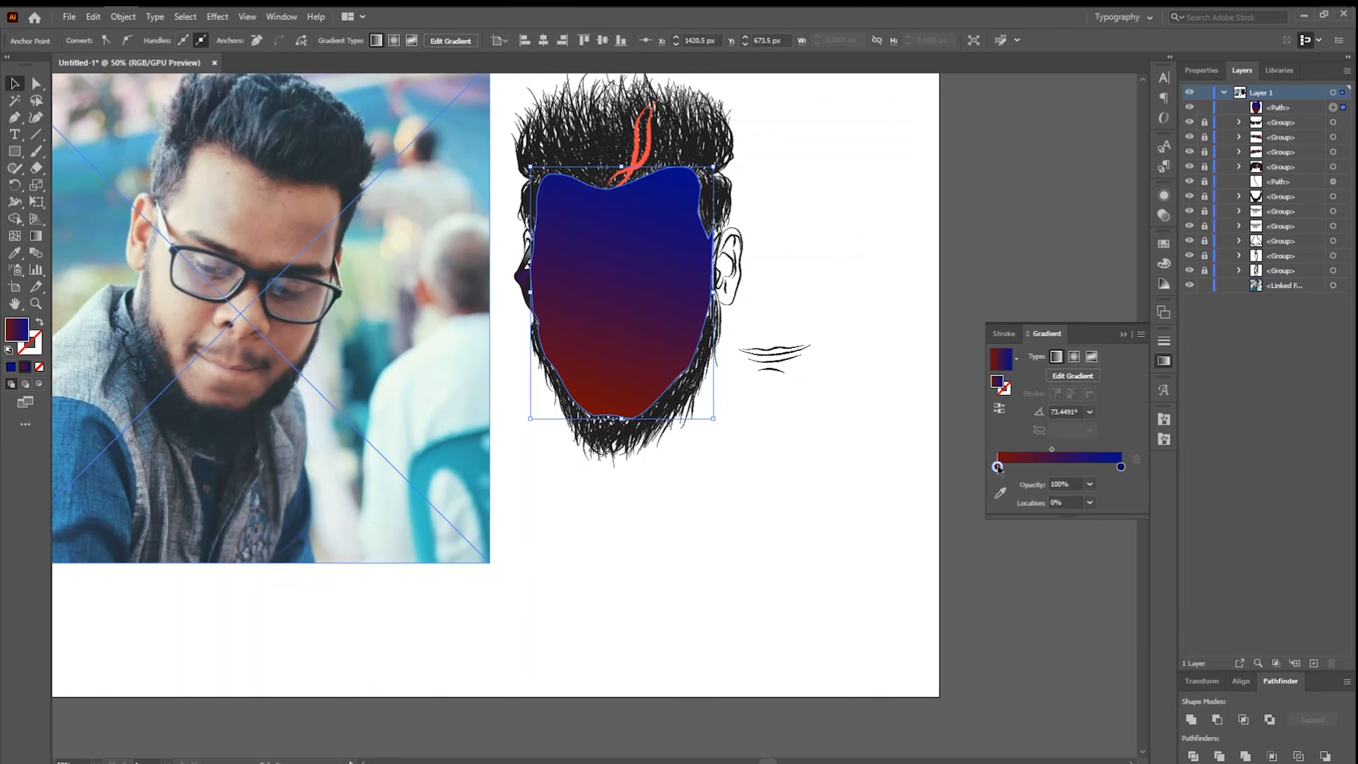
pyautogui.doubleClick(17, 330)
pyautogui.click(533, 363)
pyautogui.click(825, 305)
# Set the end colour of the face gradient to brown #876851 and run the gradient diagonally down across the face
pyautogui.click(1121, 467)
pyautogui.doubleClick(17, 330)
pyautogui.click(563, 383)
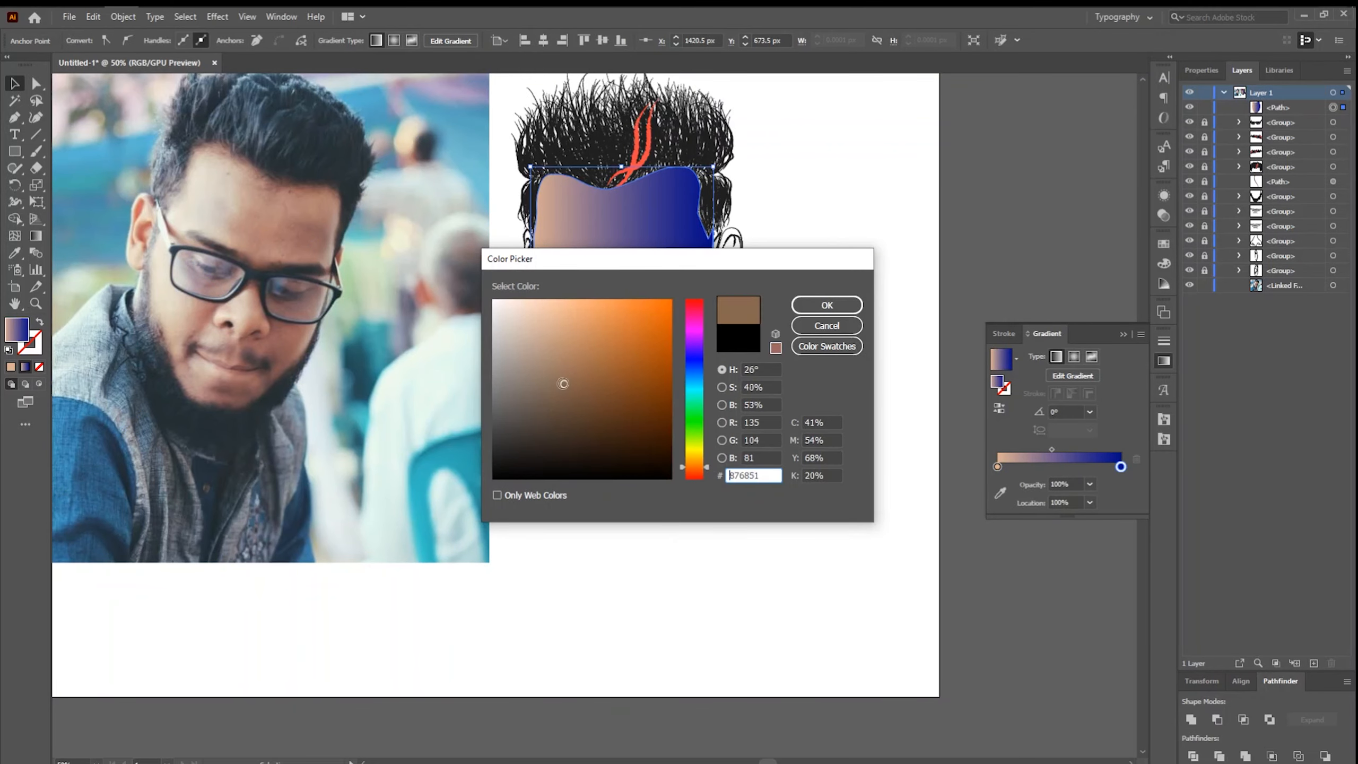
pyautogui.click(825, 305)
pyautogui.moveTo(520, 189); pyautogui.dragTo(725, 337)
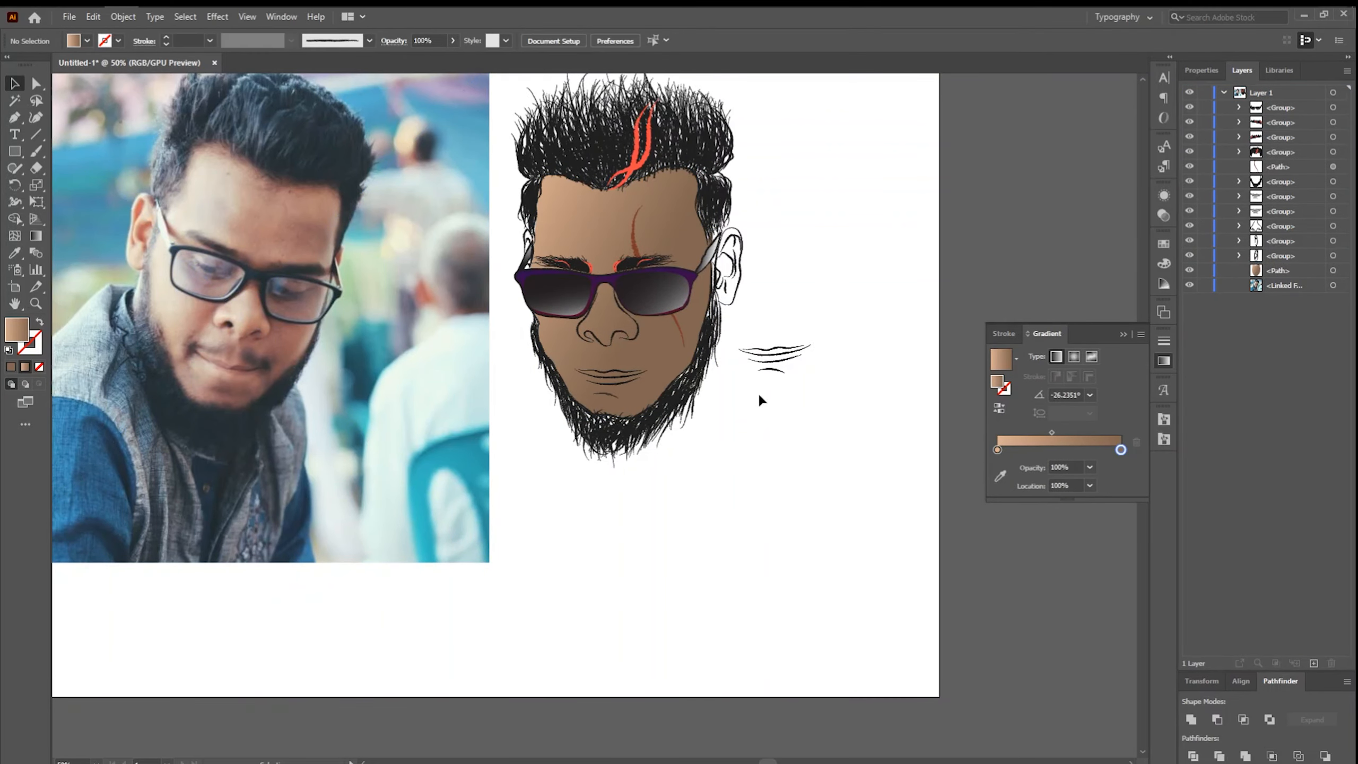
# Nudge the mouth up on the face and move the spare mouth lines farther away from the portrait
pyautogui.click(611, 375)
pyautogui.moveTo(611, 374); pyautogui.dragTo(611, 366)
pyautogui.click(780, 371)
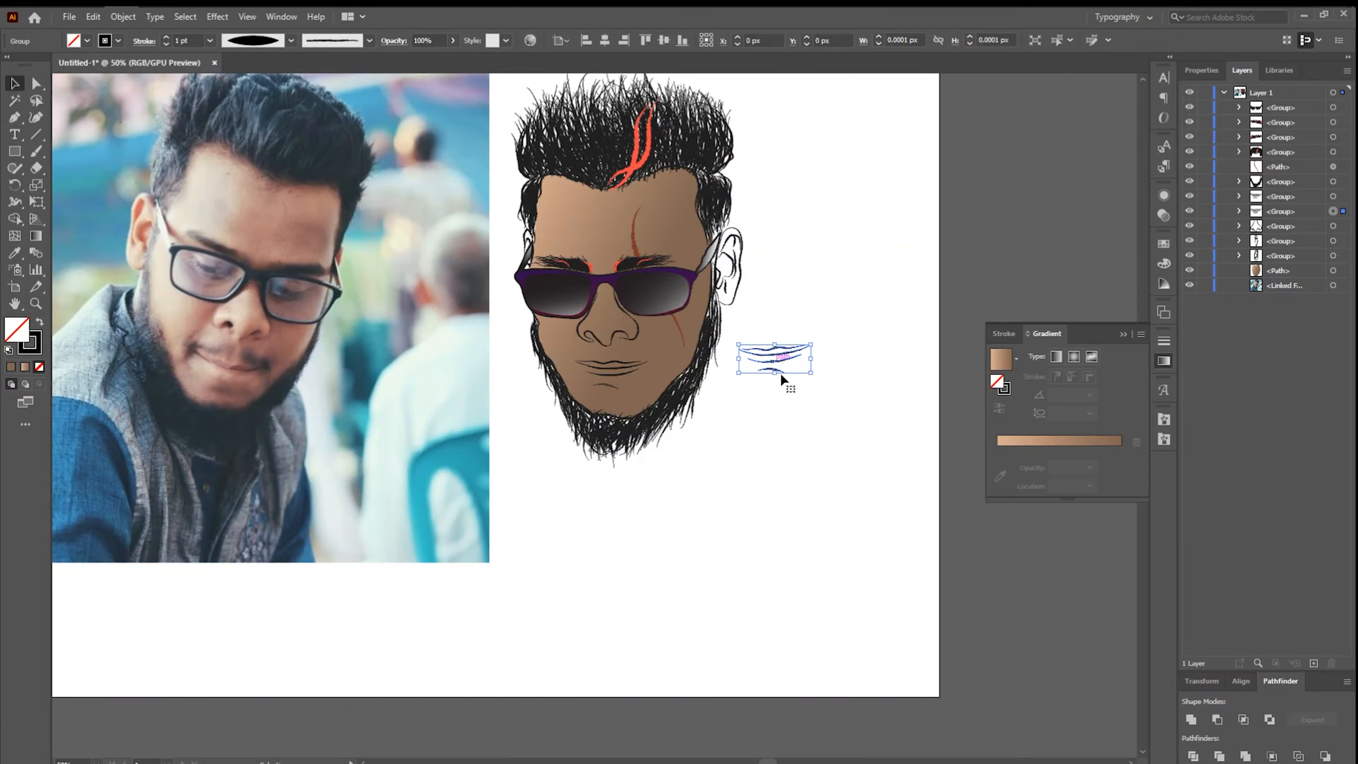
pyautogui.moveTo(780, 371); pyautogui.dragTo(895, 145)
pyautogui.click(805, 293)
pyautogui.scroll(3, 704, 215)
pyautogui.press('p')
pyautogui.click(730, 348)
pyautogui.moveTo(751, 306); pyautogui.dragTo(750, 301)
pyautogui.moveTo(807, 266); pyautogui.dragTo(849, 300)
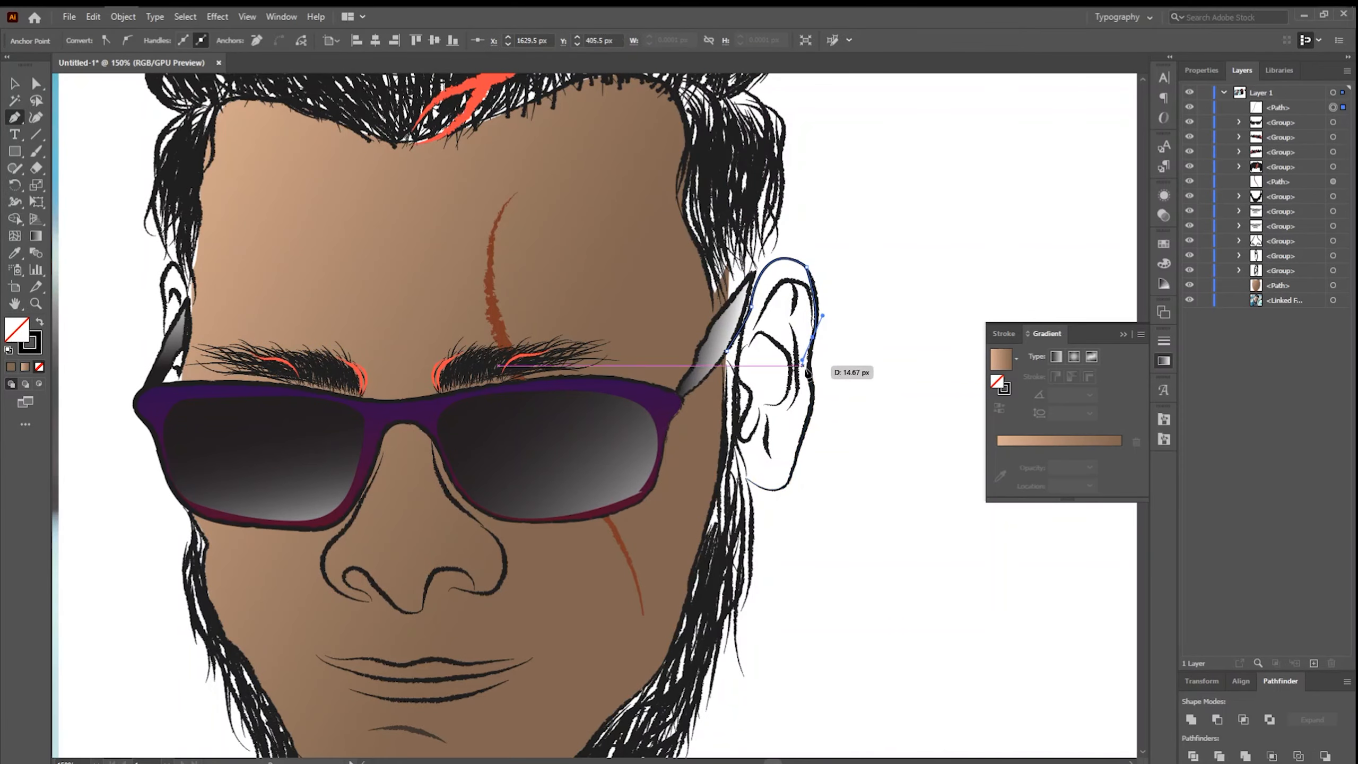
pyautogui.moveTo(785, 489); pyautogui.dragTo(751, 491)
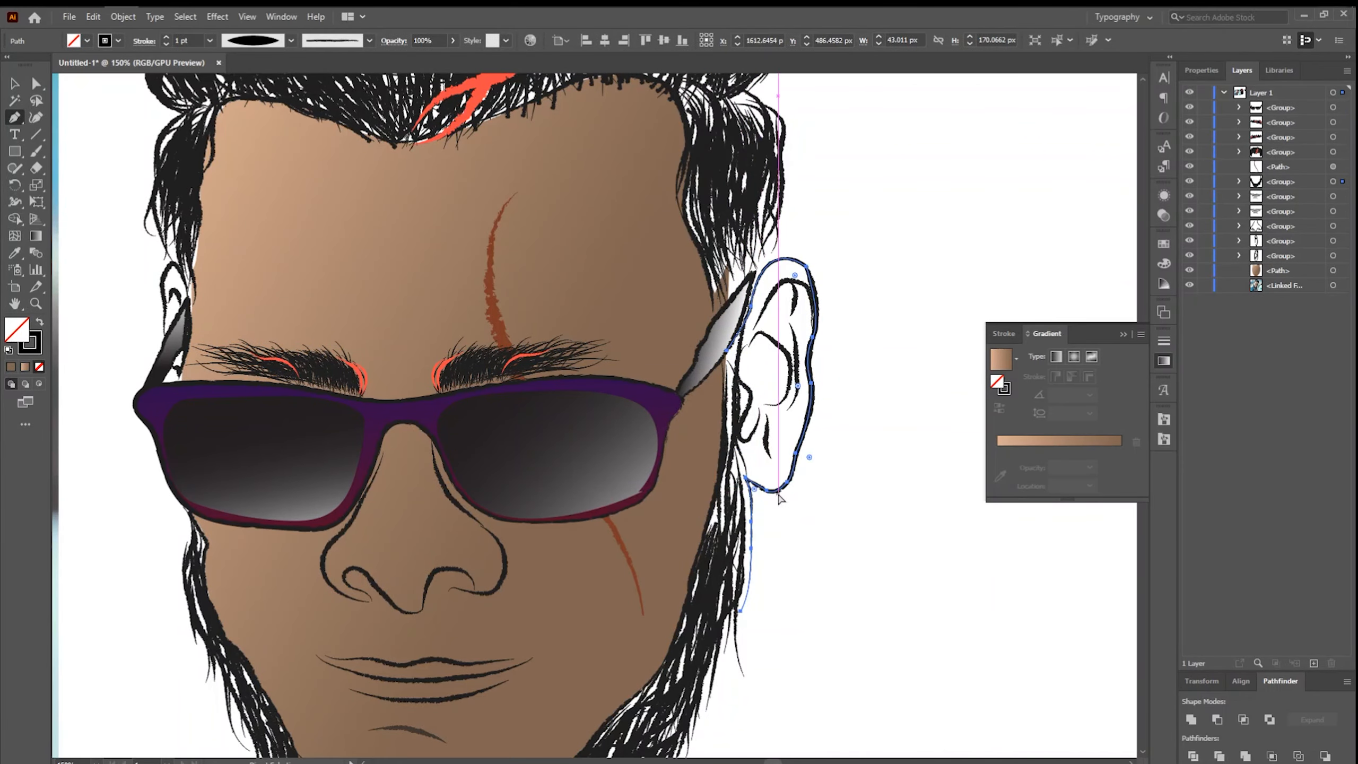
pyautogui.hotkey('ctrl', 'z')
pyautogui.hotkey('ctrl', 'z')
pyautogui.hotkey('ctrl', 'z')
pyautogui.hotkey('ctrl', 'z')
pyautogui.hotkey('ctrl', 'z')
pyautogui.hotkey('ctrl', 'z')
pyautogui.hotkey('ctrl', 'z')
pyautogui.hotkey('ctrl', 'z')
pyautogui.hotkey('ctrl', 'z')
pyautogui.hotkey('ctrl', 'z')
pyautogui.click(931, 631)
pyautogui.hotkey('ctrl', 'z')
pyautogui.press('v')
# Move the mouth slightly up on the face and lock all parts of the portrait
pyautogui.moveTo(429, 703); pyautogui.dragTo(424, 667)
pyautogui.scroll(3, 424, 667)
pyautogui.moveTo(1204, 270); pyautogui.dragTo(1204, 108)
# Trace the outline of the large ear with the Pen tool
pyautogui.press('p')
pyautogui.click(746, 563)
pyautogui.moveTo(792, 559); pyautogui.dragTo(800, 527)
pyautogui.moveTo(807, 500); pyautogui.dragTo(812, 499)
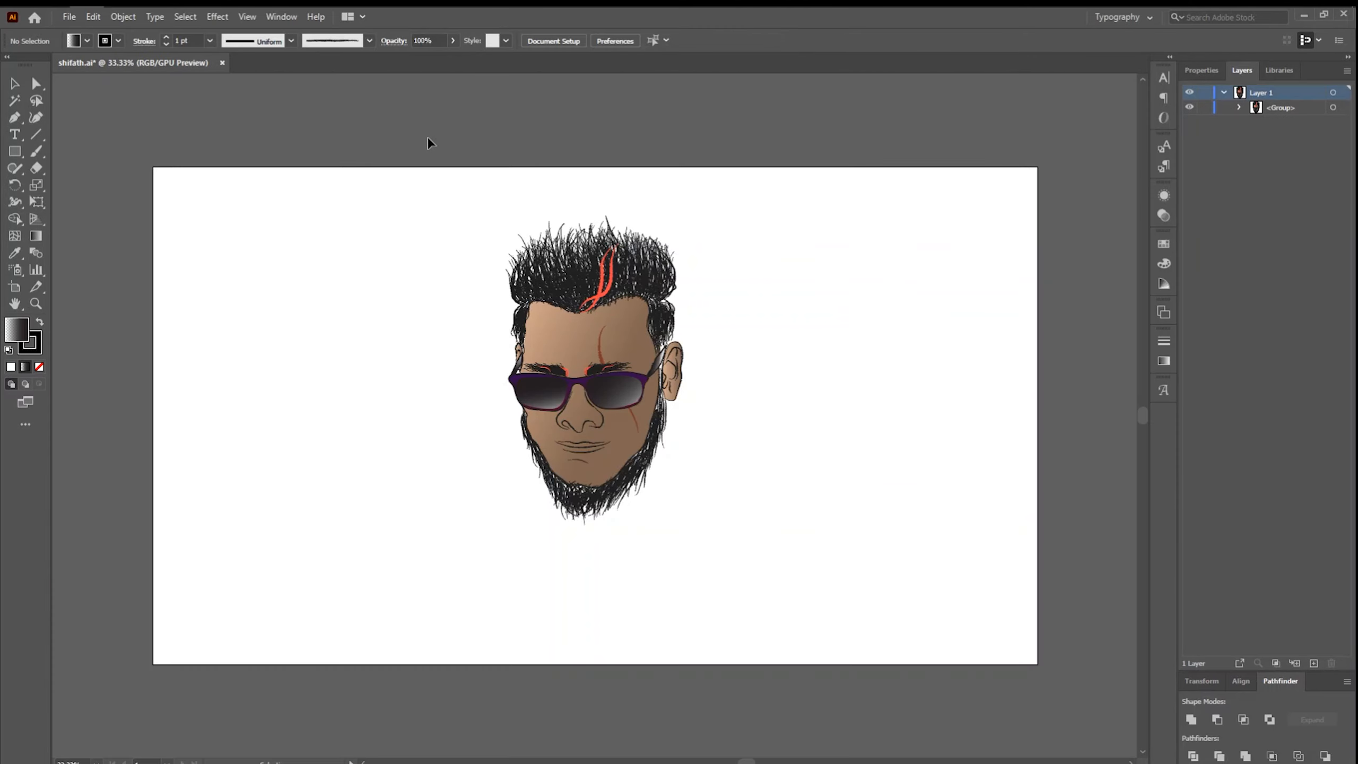
# Add the text "Panic", give it a blocky, angular all-capitals font and move it clear of the portrait
pyautogui.write('Panic')
pyautogui.hotkey('ctrl', 'a')
pyautogui.click(561, 41)
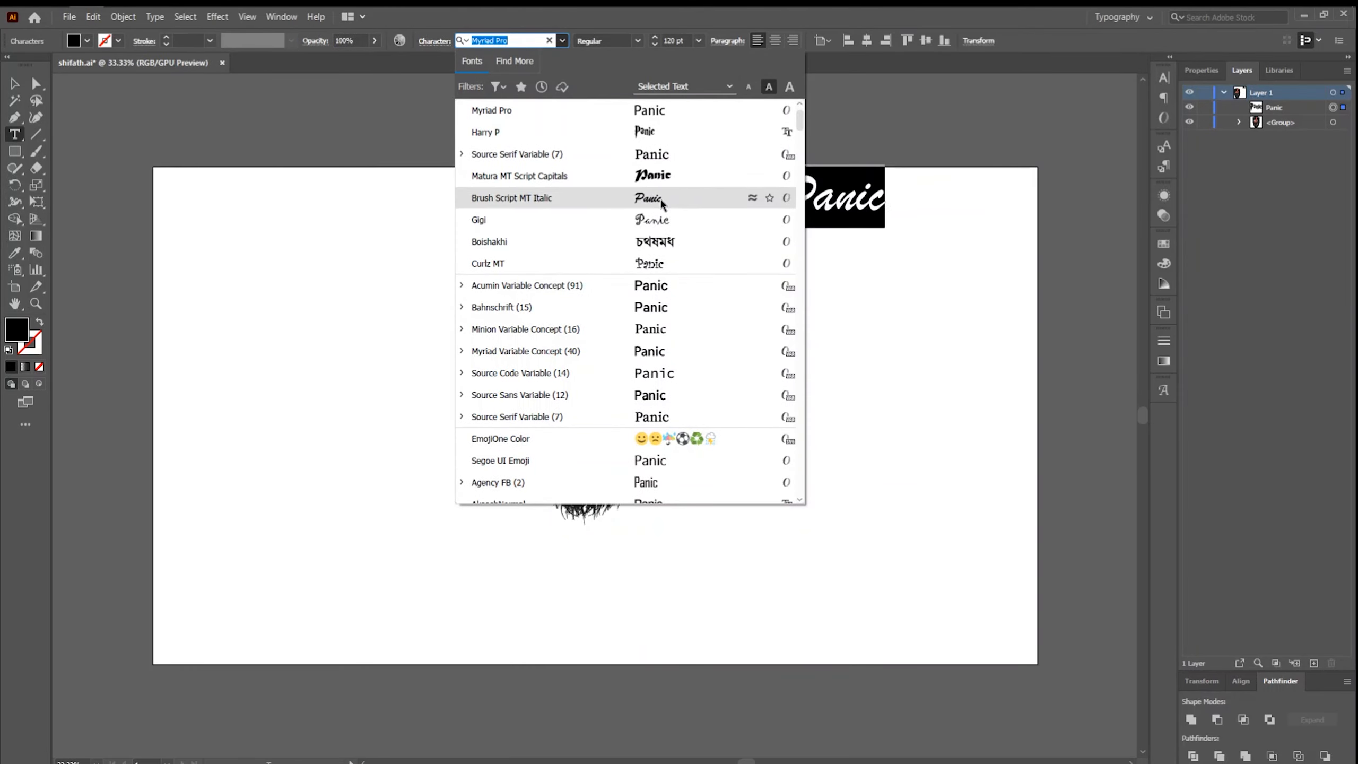
pyautogui.scroll(-15, 661, 332)
pyautogui.click(661, 332)
pyautogui.press('Escape')
pyautogui.moveTo(874, 187)
pyautogui.mouseDown()
pyautogui.moveTo(886, 247)
pyautogui.moveTo(1064, 300)
pyautogui.moveTo(814, 298)
pyautogui.mouseUp()
# Draw a wide ellipse over the text, with no fill and a thick black stroke of 11 pt
pyautogui.press('l')
pyautogui.moveTo(658, 282)
pyautogui.mouseDown()
pyautogui.moveTo(950, 371)
pyautogui.moveTo(963, 431)
pyautogui.mouseUp()
pyautogui.hotkey('shift', 'x')
pyautogui.click(165, 38)
pyautogui.click(166, 38)
# Tilt and enlarge the ellipse so that its upper curve runs through the middle of the PANIC lettering
pyautogui.moveTo(973, 282); pyautogui.dragTo(986, 318)
pyautogui.moveTo(944, 462); pyautogui.dragTo(1139, 620)
pyautogui.click(939, 268)
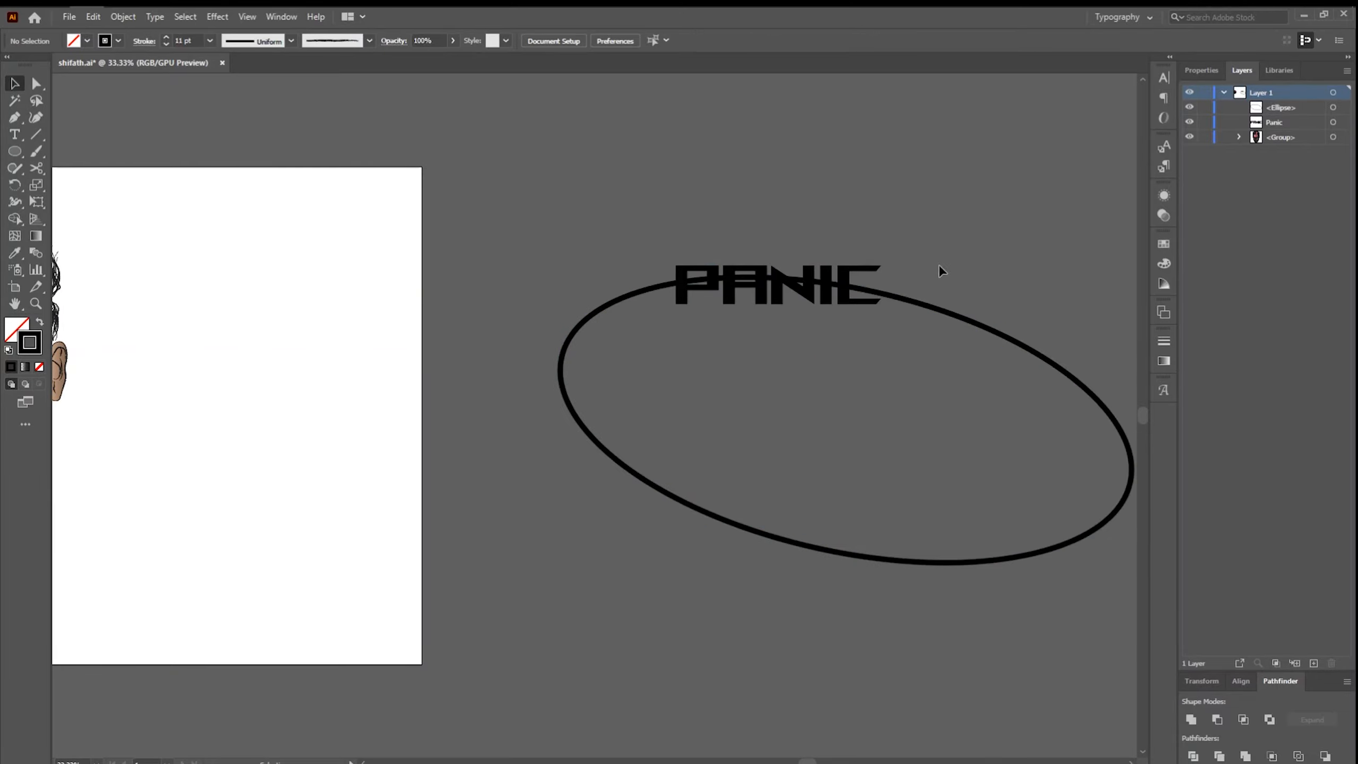
# Set the ellipse's stroke weight to 6 pt and split the PANIC lettering into separate pieces along its curve
pyautogui.click(945, 313)
pyautogui.click(166, 44)
pyautogui.click(1069, 416)
pyautogui.click(1085, 390)
pyautogui.hotkey('ctrl', 'shift', 'a')
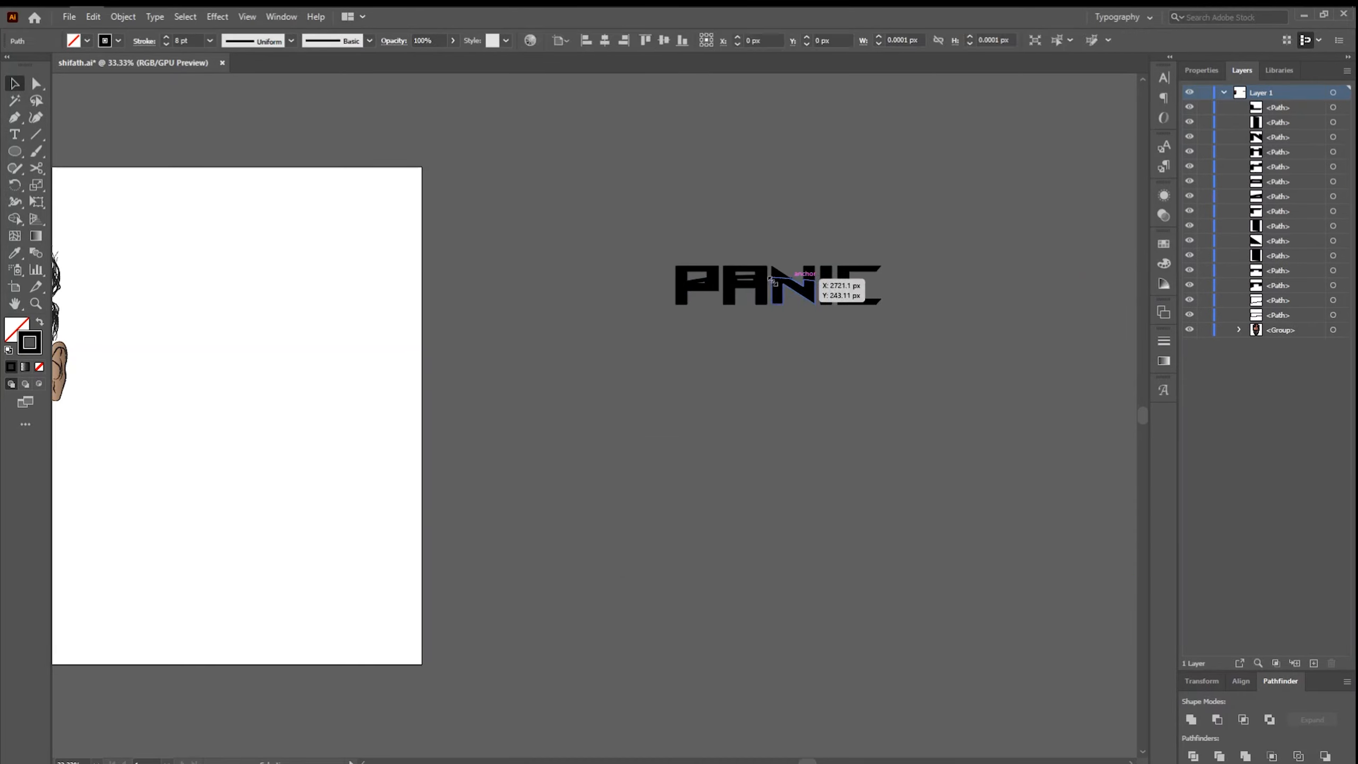
pyautogui.click(652, 279)
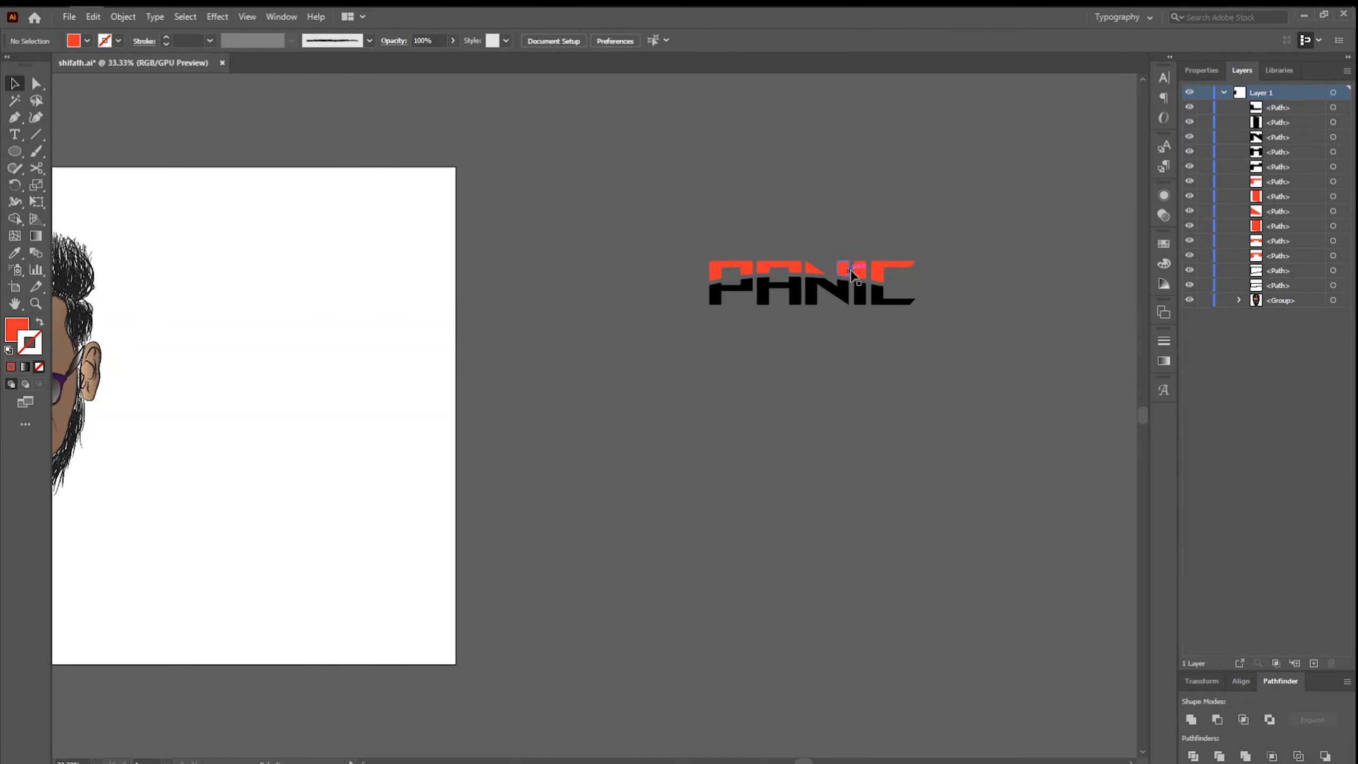
# Group the red and black PANIC pieces and place the lettering, slightly enlarged, directly below the portrait's beard
pyautogui.click(858, 278)
pyautogui.moveTo(769, 306); pyautogui.dragTo(563, 379)
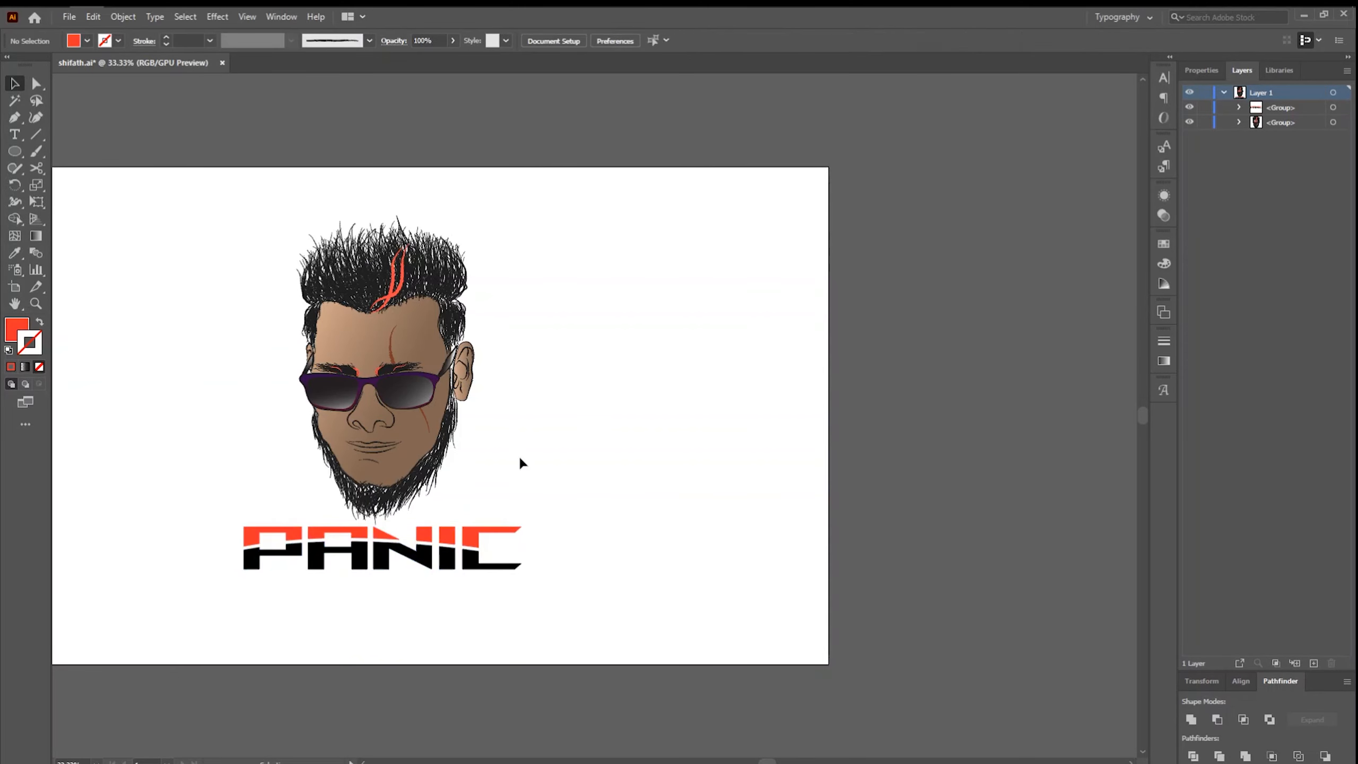